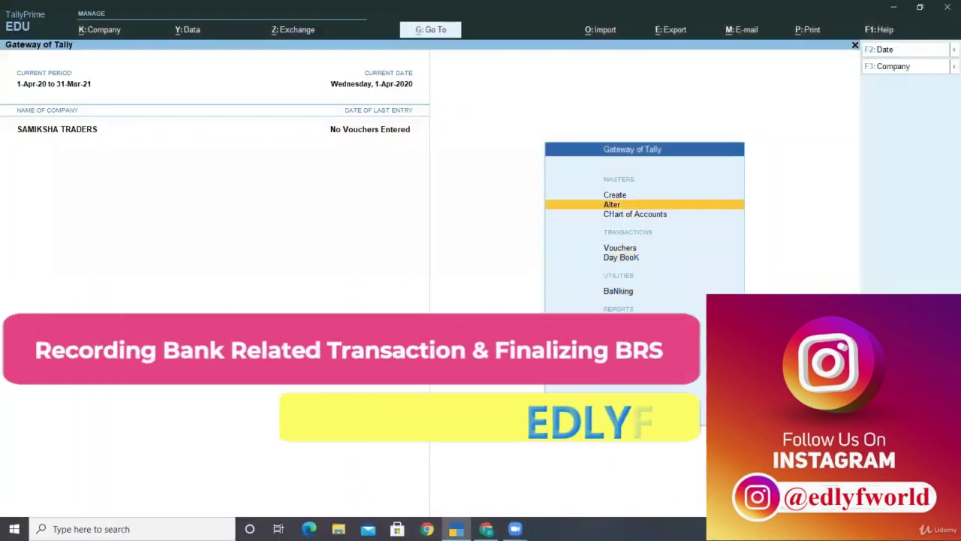
# Start a Receipt voucher into HDFC BANK A/C from MURTI TRADERS.
pyautogui.press('Down')
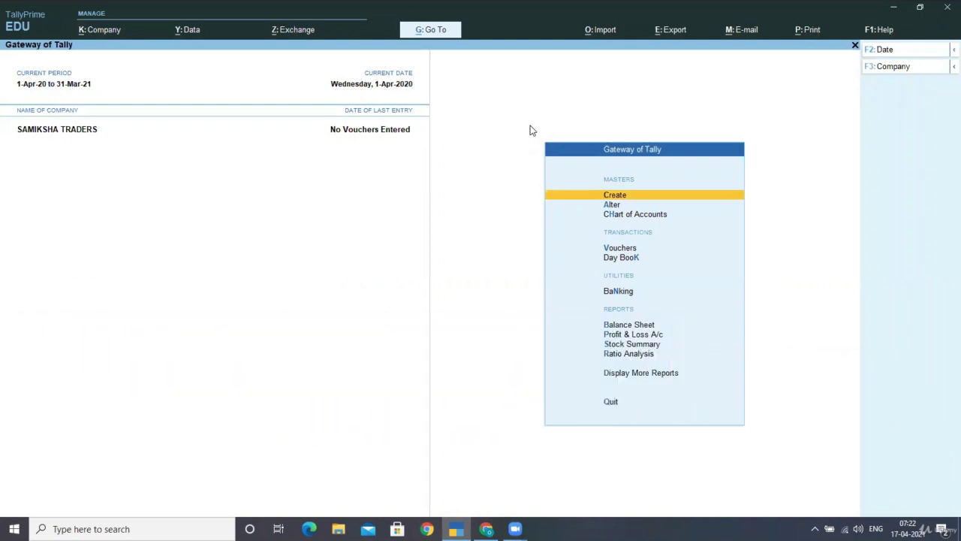
pyautogui.press('Down')
pyautogui.press('Down')
pyautogui.press('Down')
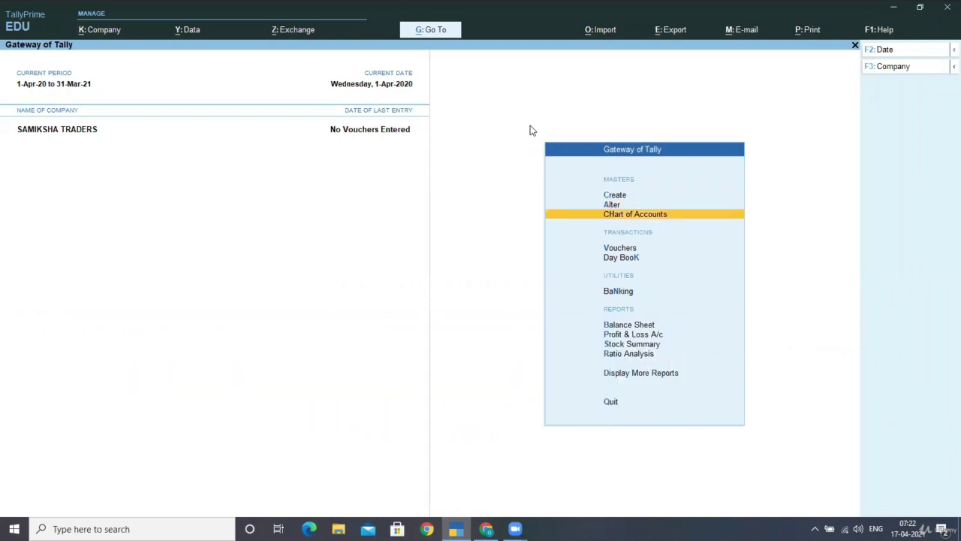
pyautogui.press('Return')
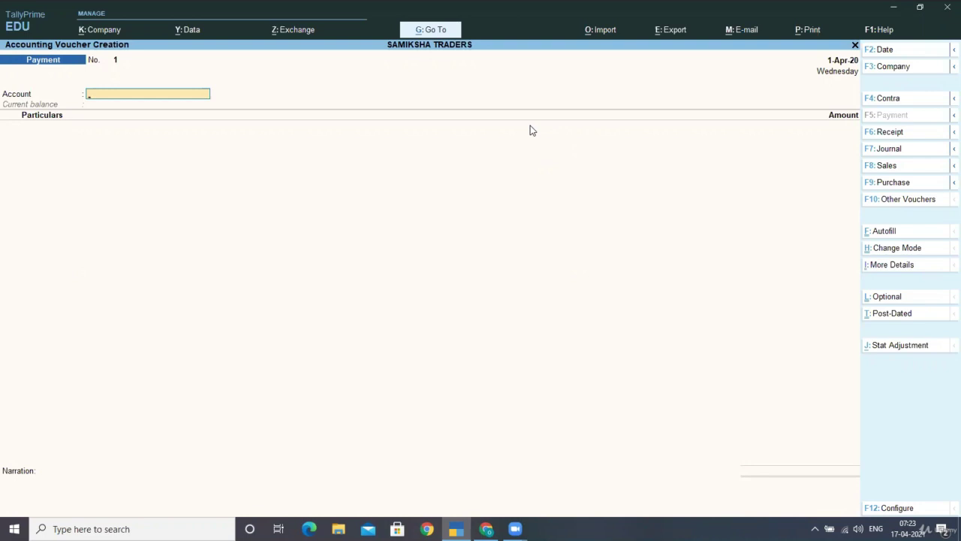
pyautogui.press('F6')
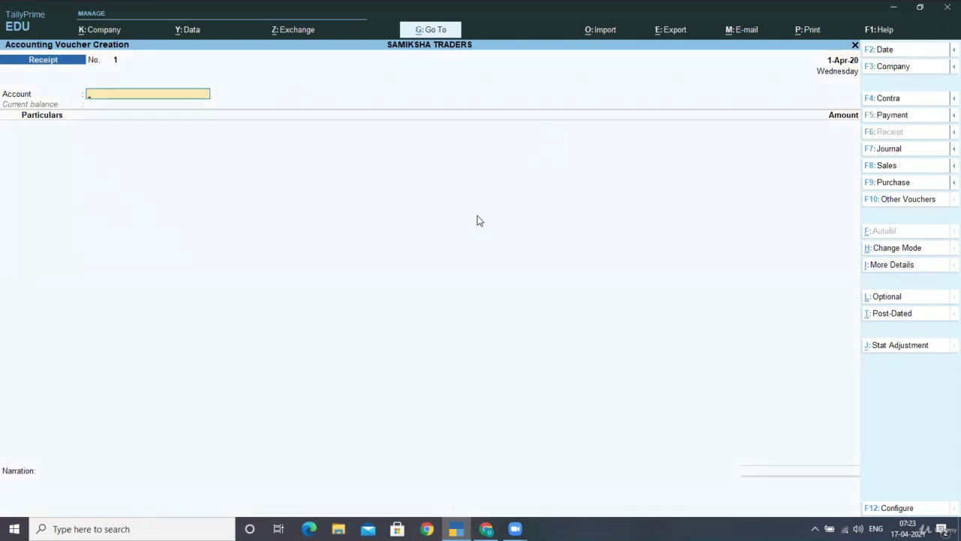
pyautogui.press('Down')
pyautogui.press('Down')
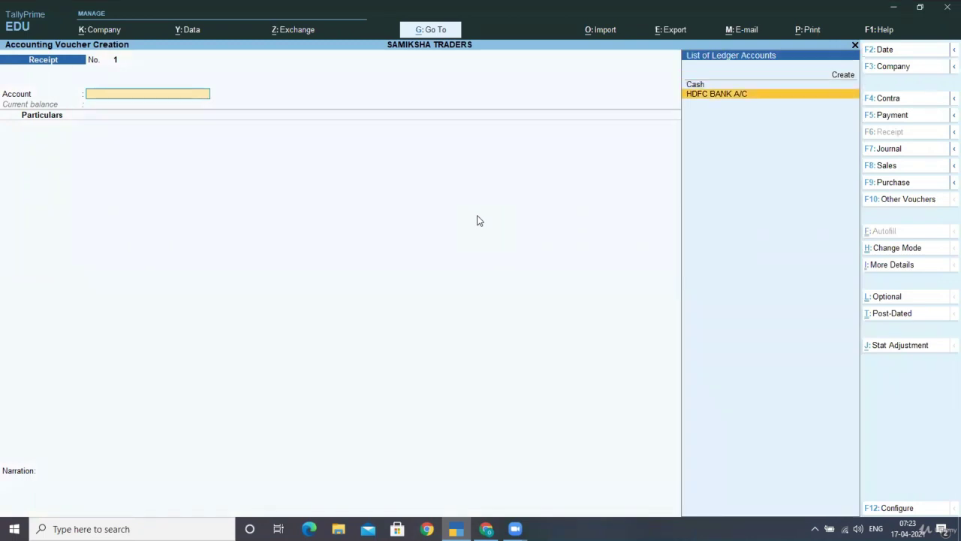
pyautogui.press('Return')
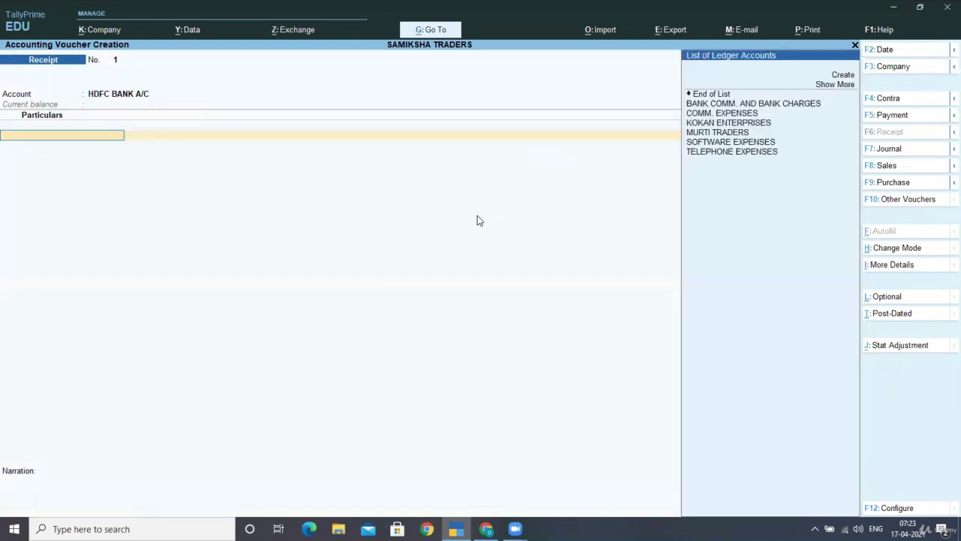
pyautogui.press('Down')
pyautogui.press('Down')
pyautogui.press('Down')
pyautogui.press('Down')
pyautogui.press('Return')
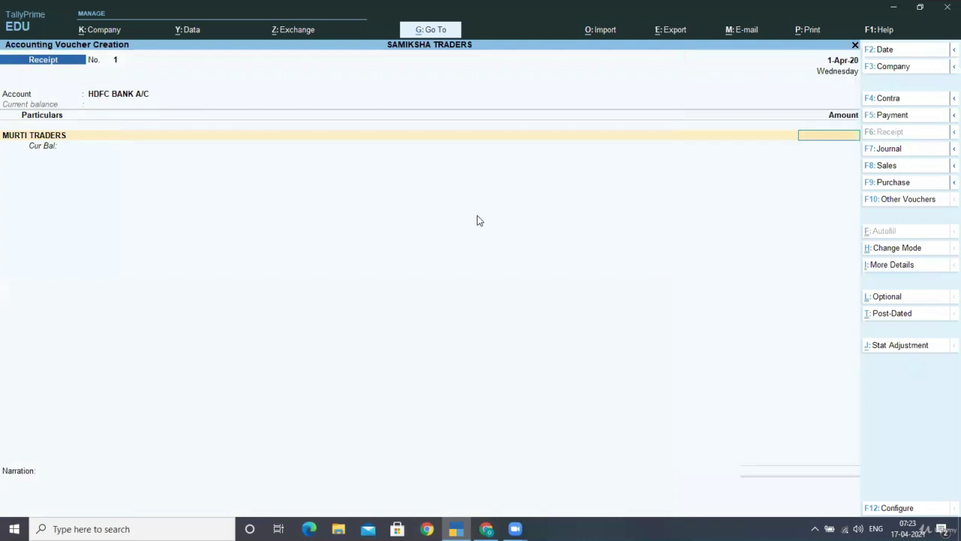
# Enter 30,000 as a New Ref bill-wise allocation.
pyautogui.write('30000')
pyautogui.press('Return')
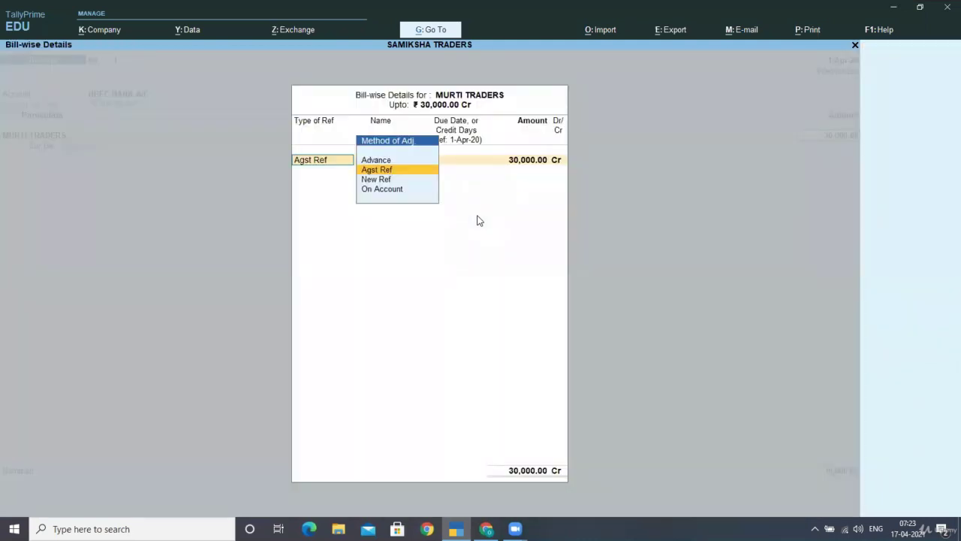
pyautogui.press('Down')
pyautogui.press('Return')
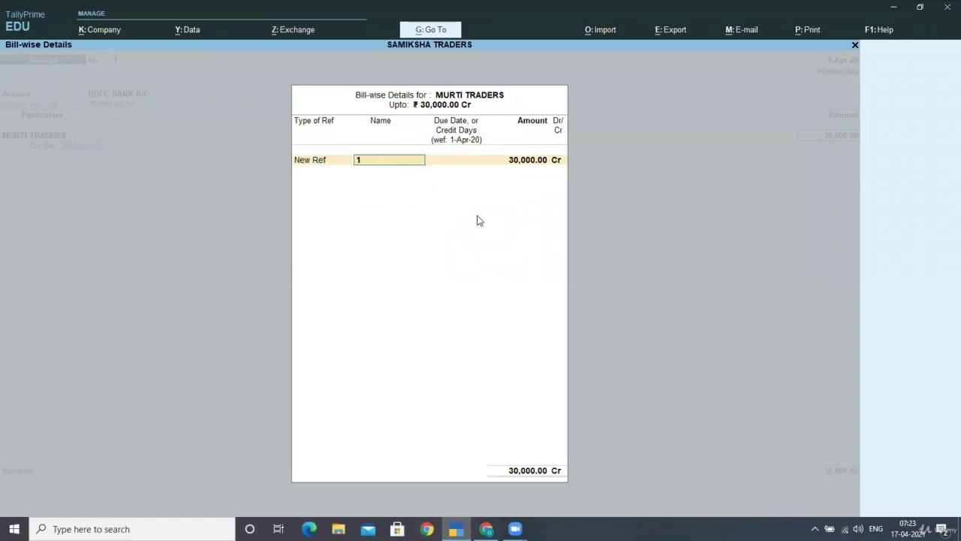
pyautogui.press('Return')
pyautogui.press('Return')
pyautogui.press('Return')
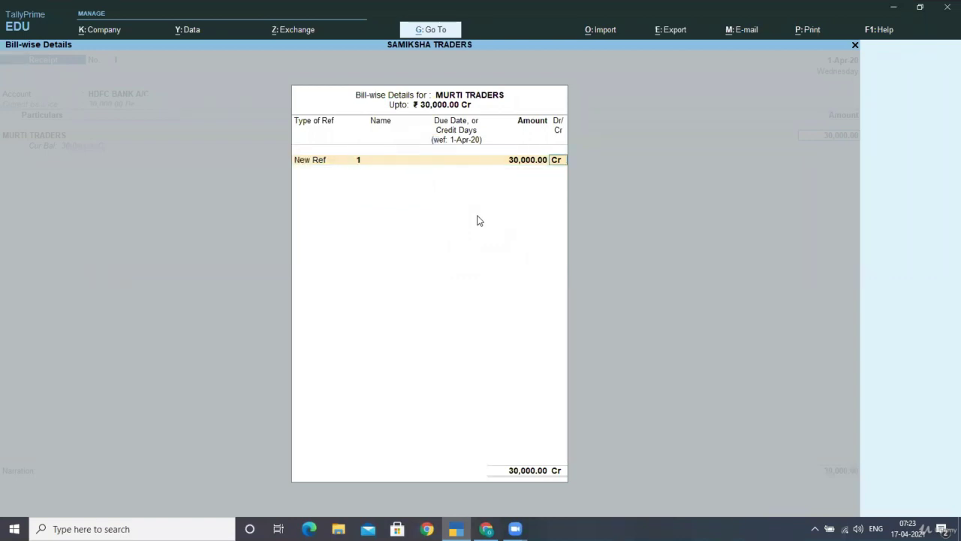
pyautogui.press('Return')
pyautogui.press('Return')
pyautogui.press('Return')
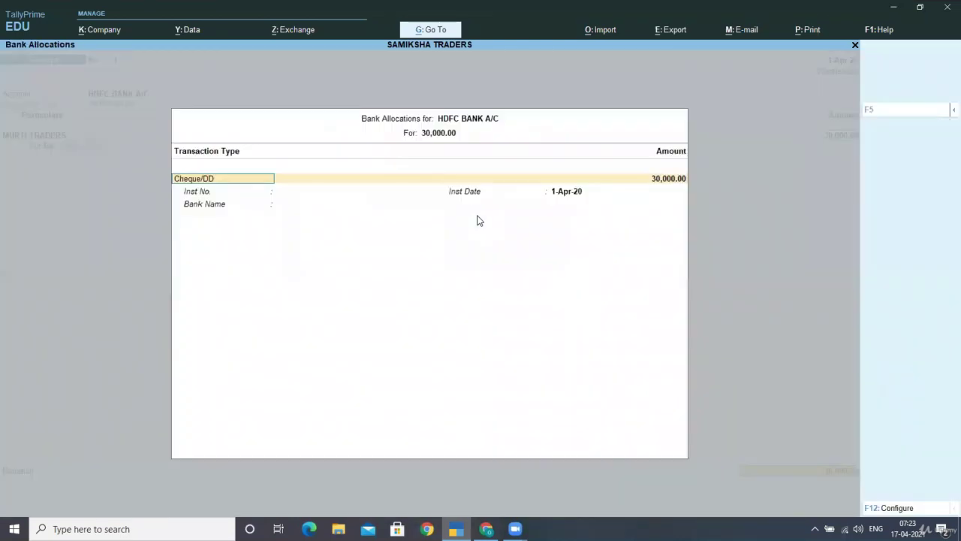
pyautogui.press('Return')
# Record cheque 326532 drawn on SBI BANK in bank allocations and save receipt 1.
pyautogui.press('Return')
pyautogui.write('326532')
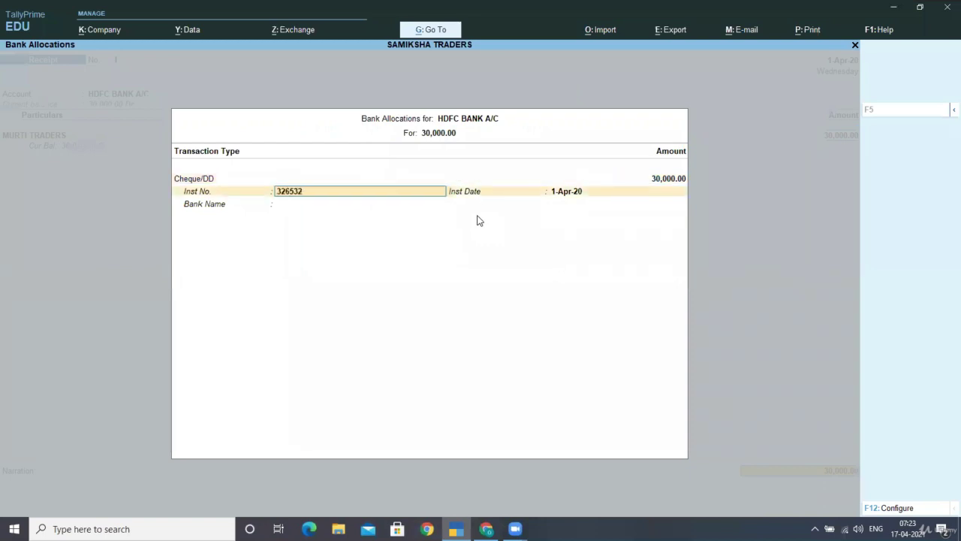
pyautogui.press('Return')
pyautogui.press('Return')
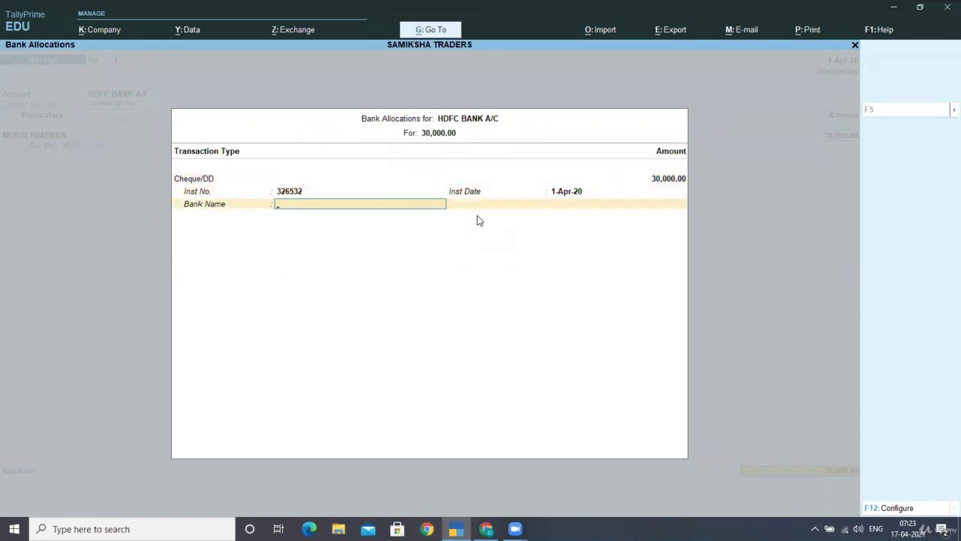
pyautogui.write('S')
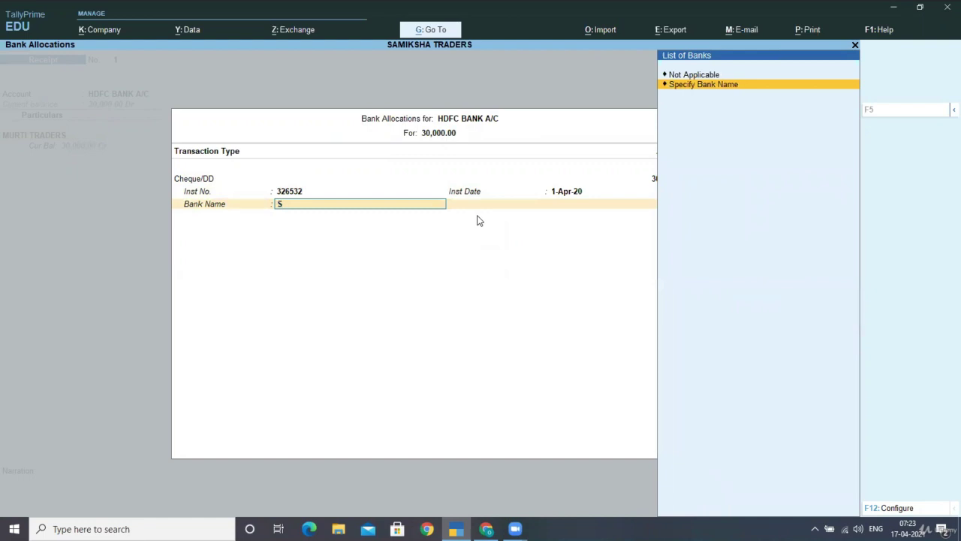
pyautogui.press('Return')
pyautogui.write('SBI')
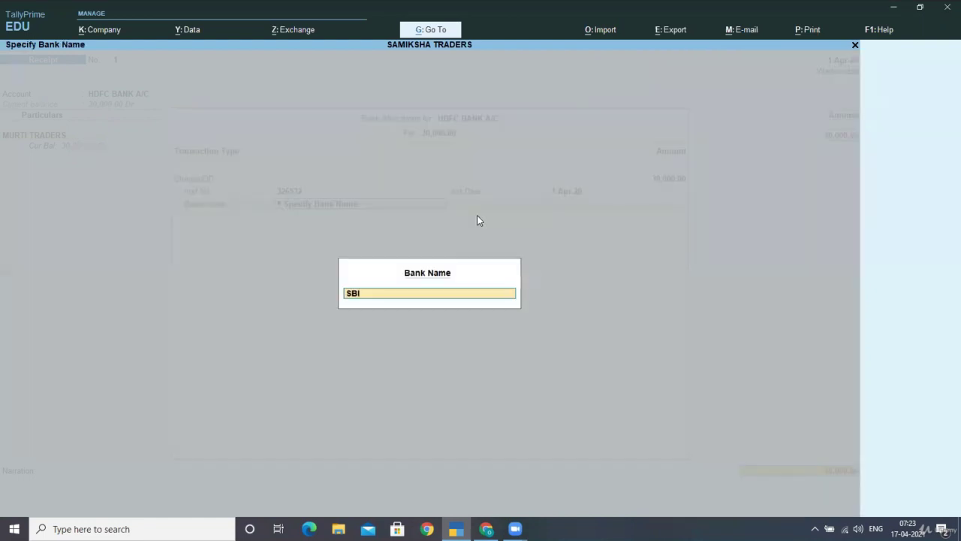
pyautogui.write(' BANK')
pyautogui.press('BackSpace')
pyautogui.write('K')
pyautogui.press('BackSpace')
pyautogui.write('K')
pyautogui.press('Return')
pyautogui.press('Return')
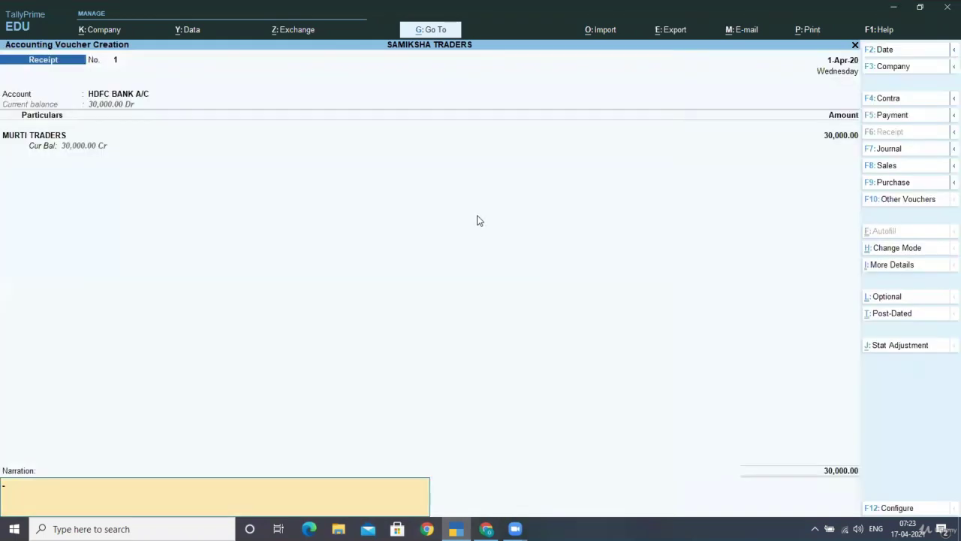
pyautogui.press('Return')
pyautogui.press('Return')
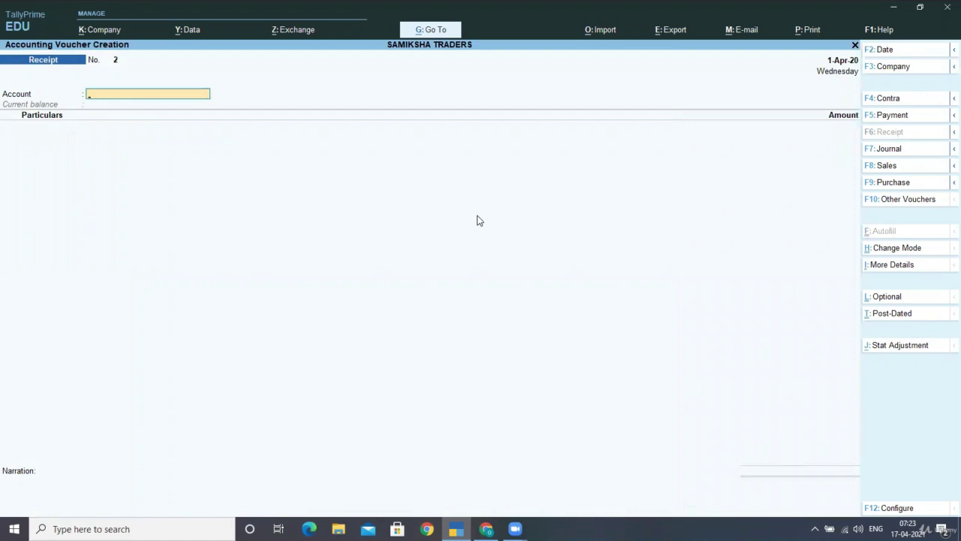
# Enter 40,000 from KOKAN ENTERPRISES into HDFC BANK A/C as a New Ref.
pyautogui.press('Down')
pyautogui.press('Down')
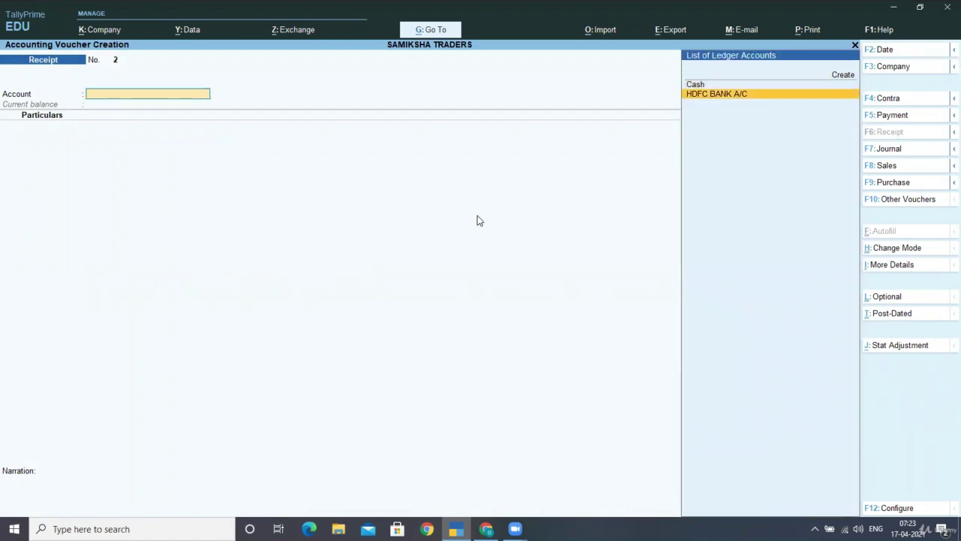
pyautogui.press('Return')
pyautogui.press('Down')
pyautogui.press('Down')
pyautogui.press('Down')
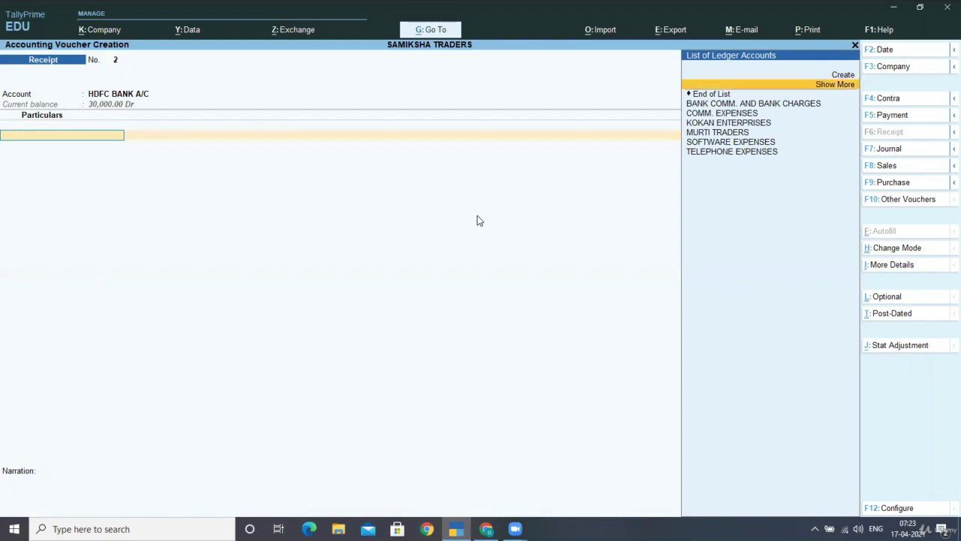
pyautogui.press('Down')
pyautogui.press('Return')
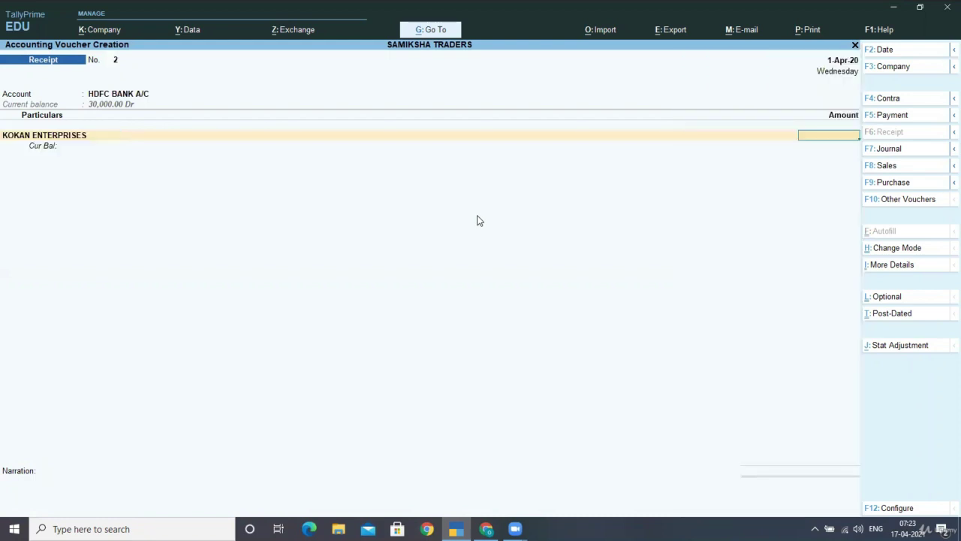
pyautogui.write('40000')
pyautogui.press('Return')
pyautogui.press('Return')
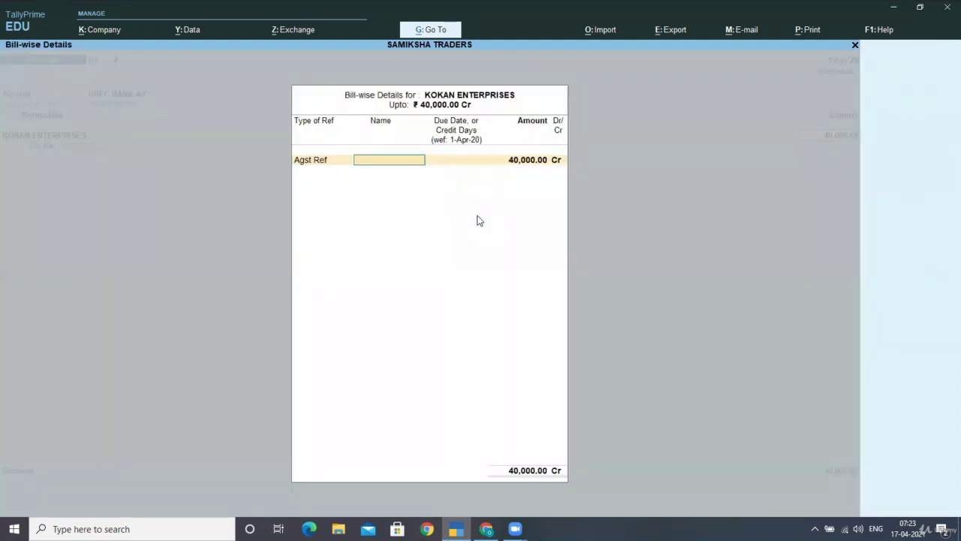
pyautogui.press('BackSpace')
pyautogui.press('Down')
pyautogui.press('Return')
pyautogui.press('Return')
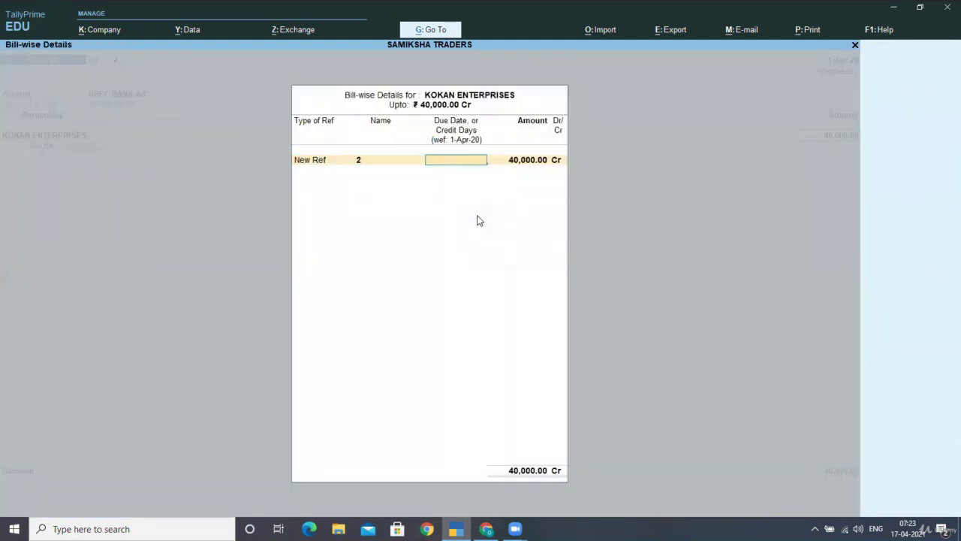
pyautogui.press('Return')
pyautogui.press('Return')
# Add cheque 23212 in bank allocations and save receipt 2.
pyautogui.press('Return')
pyautogui.press('Return')
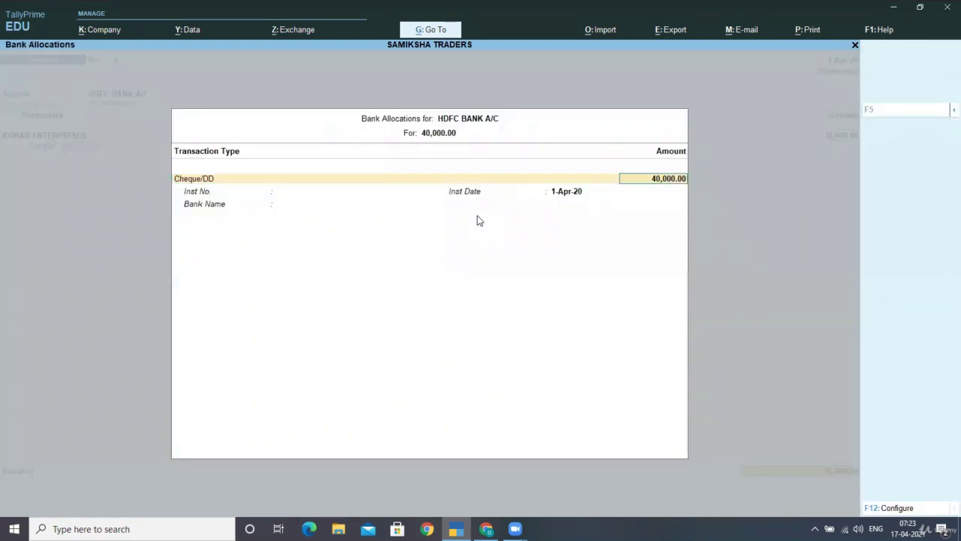
pyautogui.press('Return')
pyautogui.write('23212')
pyautogui.press('Return')
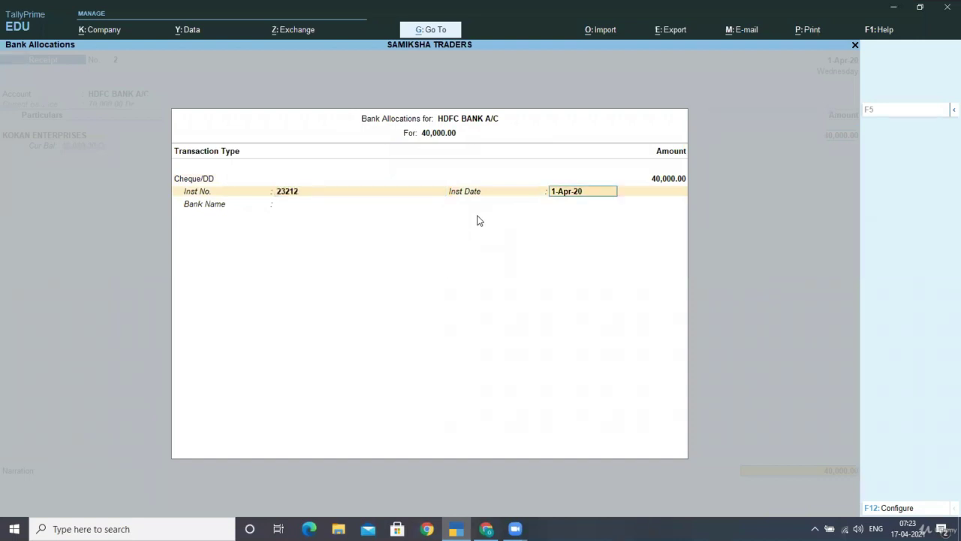
pyautogui.press('Return')
pyautogui.press('Down')
pyautogui.press('Return')
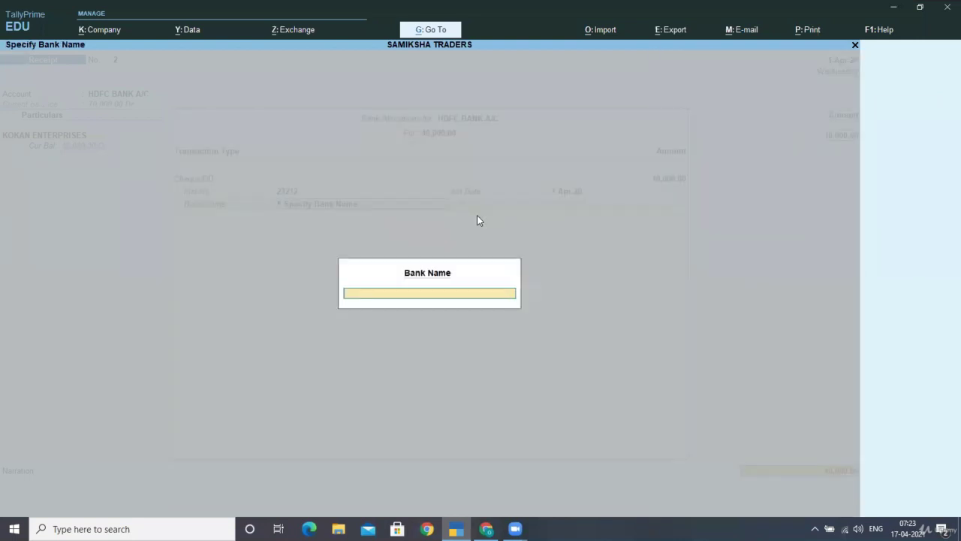
pyautogui.write('SBI')
pyautogui.press('Return')
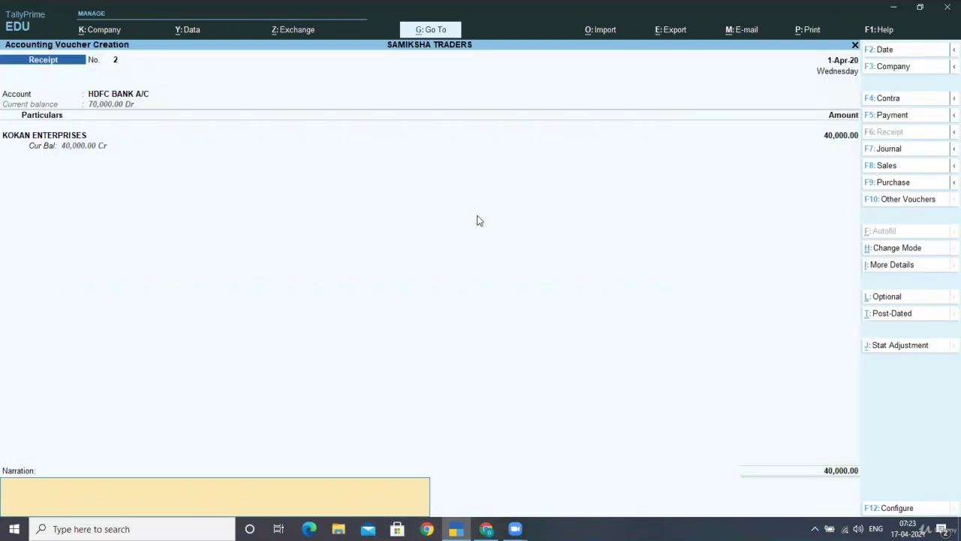
pyautogui.press('Return')
pyautogui.press('y')
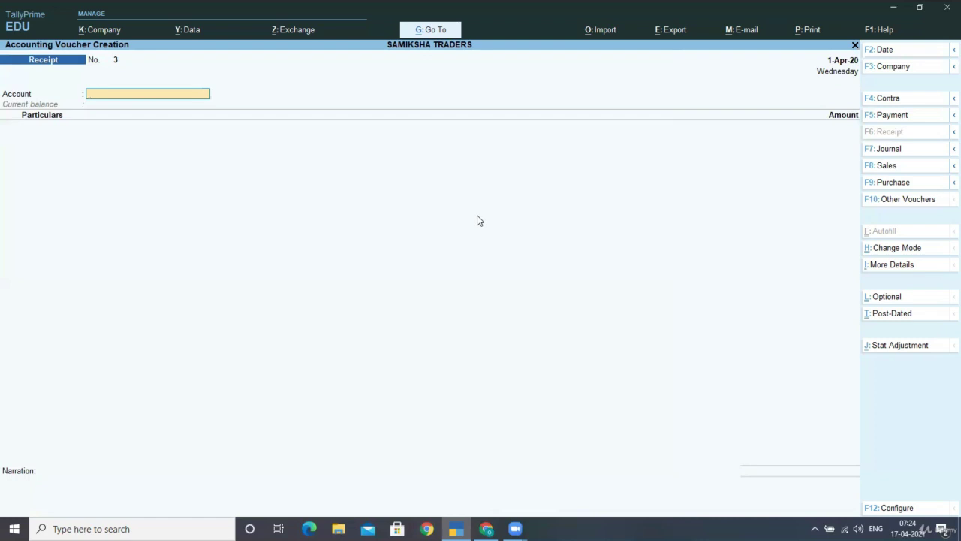
# Enter Payment 1: 500.00 from HDFC BANK A/C to TELEPHONE EXPENSES, cheque 143101 dated 1-Apr-20.
pyautogui.press('F5')
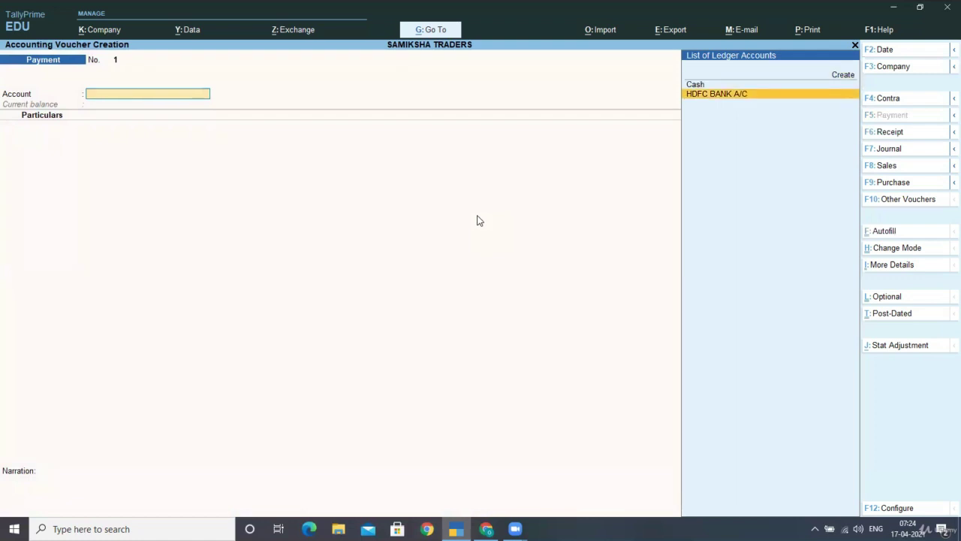
pyautogui.press('Return')
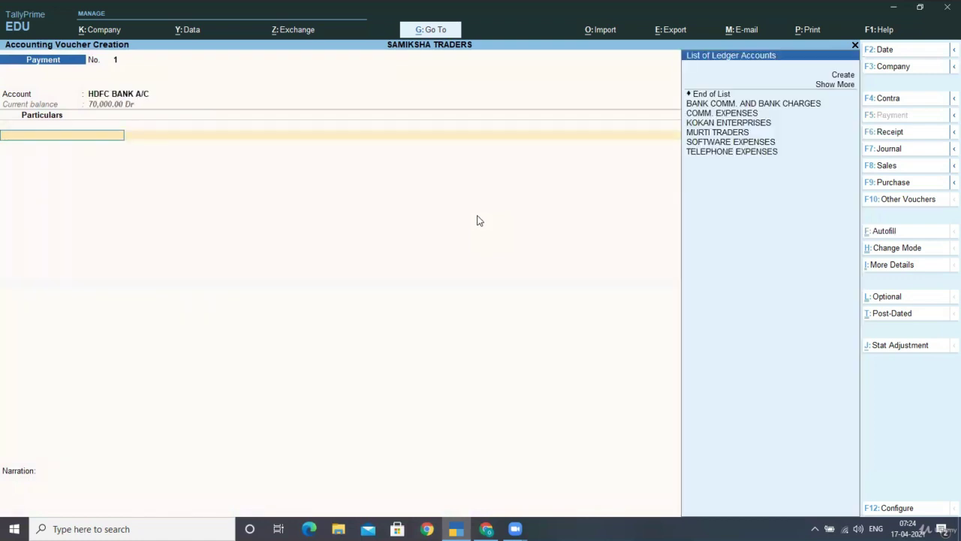
pyautogui.press('Down')
pyautogui.press('Down')
pyautogui.press('Down')
pyautogui.press('Down')
pyautogui.press('Down')
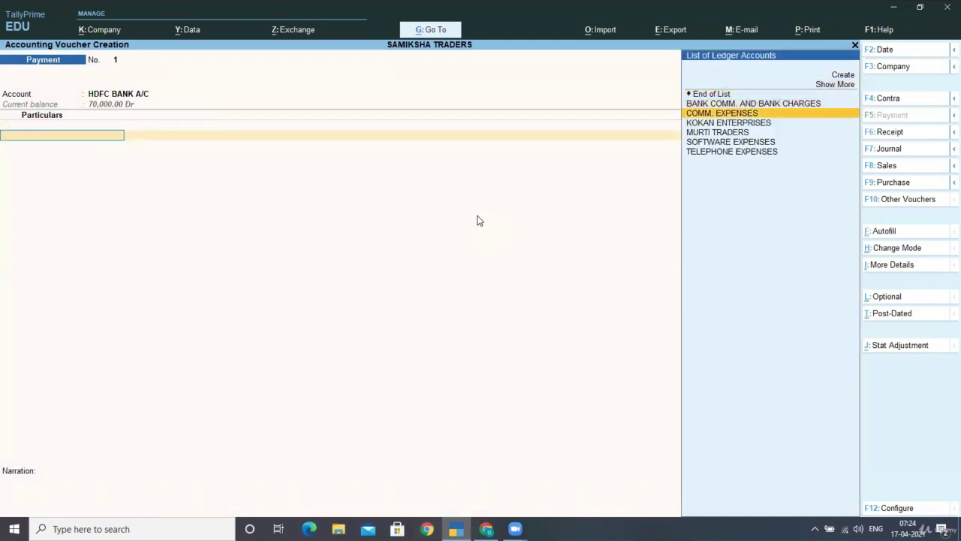
pyautogui.press('Return')
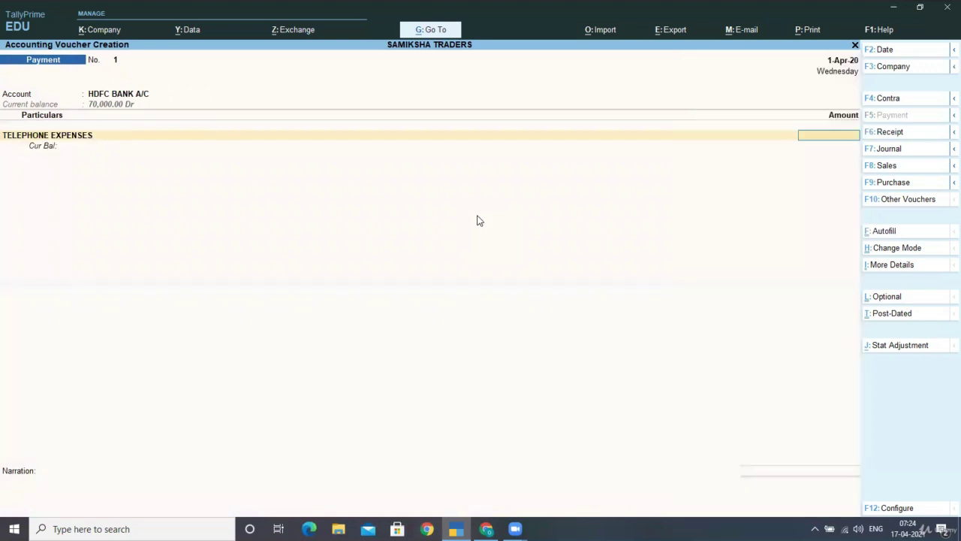
pyautogui.write('500')
pyautogui.press('Return')
pyautogui.press('Return')
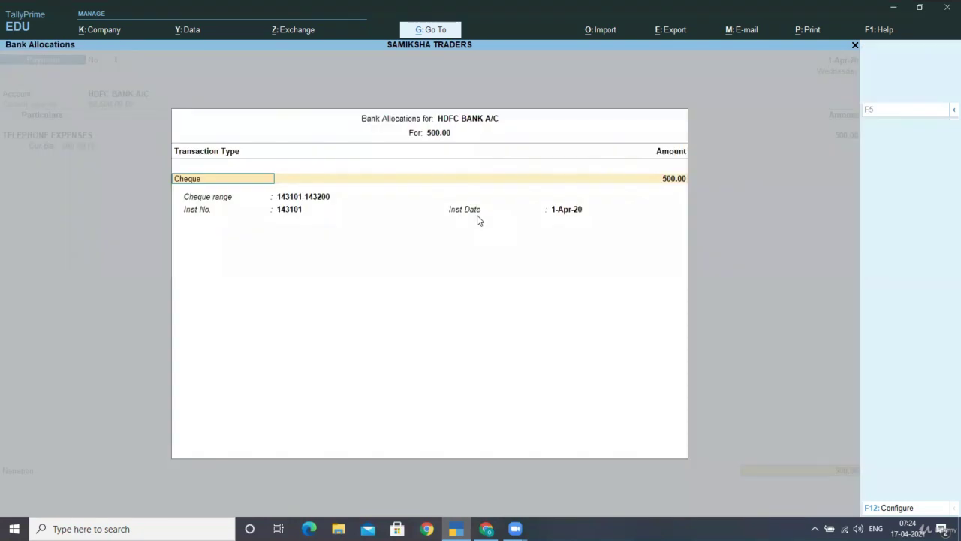
pyautogui.press('Return')
pyautogui.press('Return')
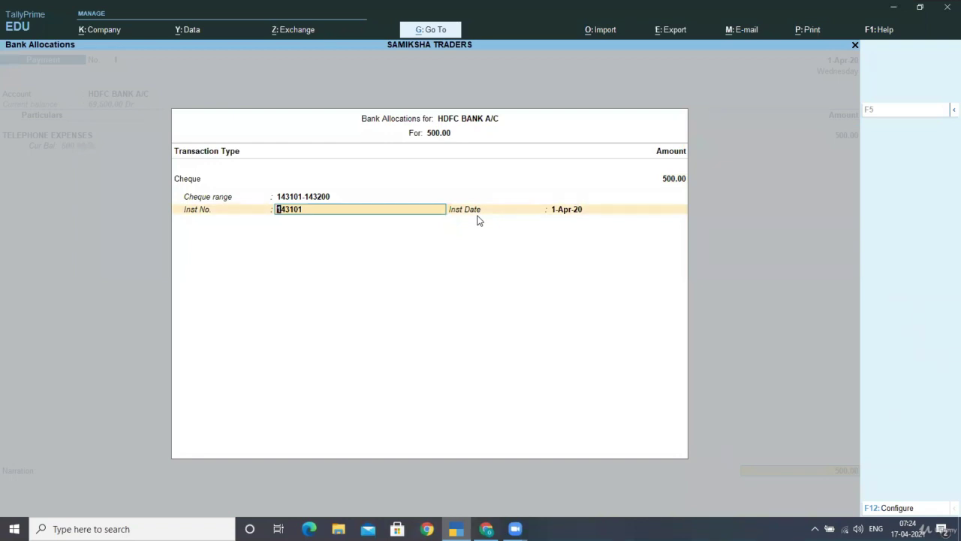
pyautogui.press('Return')
pyautogui.press('Return')
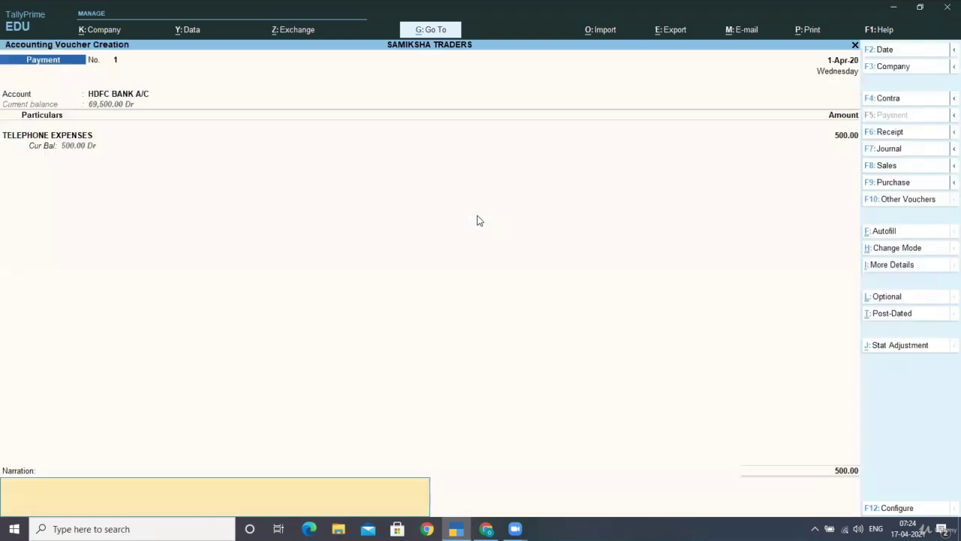
# Accept Payment 1 so it is saved and blank Payment No. 2 opens.
pyautogui.press('Return')
pyautogui.press('Return')
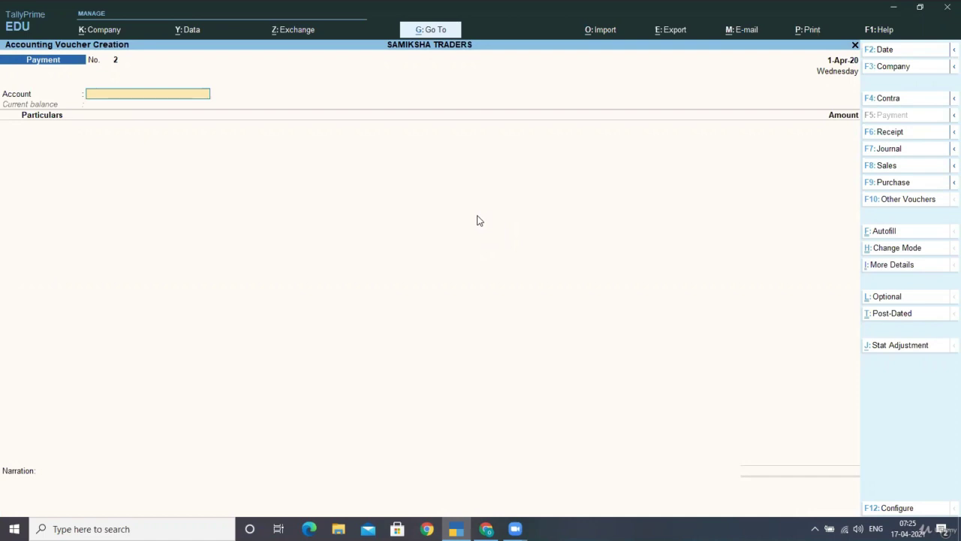
# Date the payment 2-Apr-20 and enter 40,500 from HDFC BANK A/C to SOFTWARE EXPENSES.
pyautogui.press('F2')
pyautogui.write('2-4-2020')
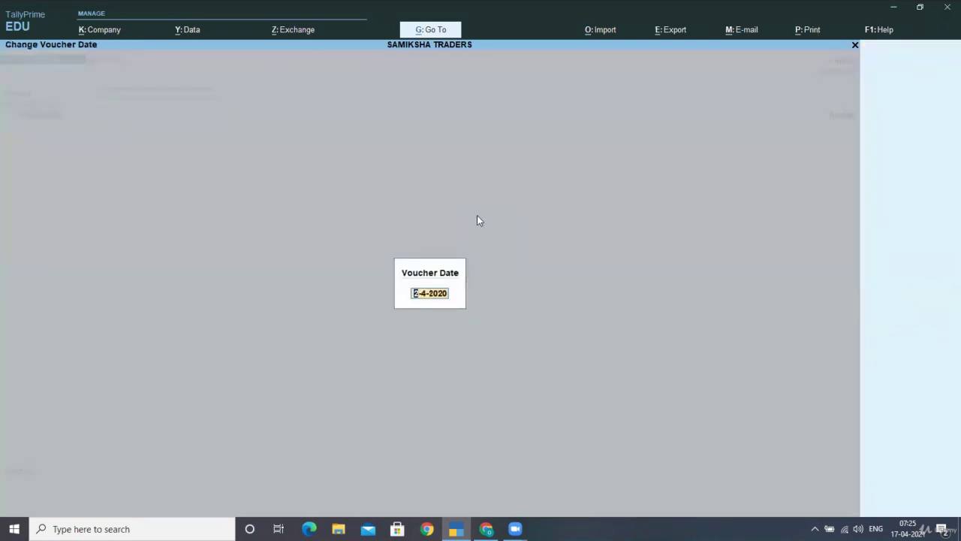
pyautogui.press('Return')
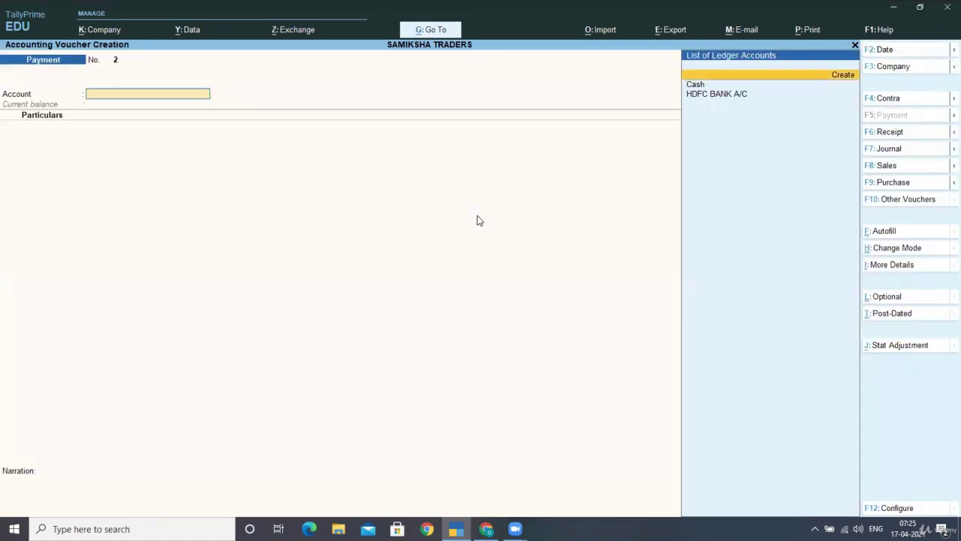
pyautogui.press('Down')
pyautogui.press('Down')
pyautogui.press('Return')
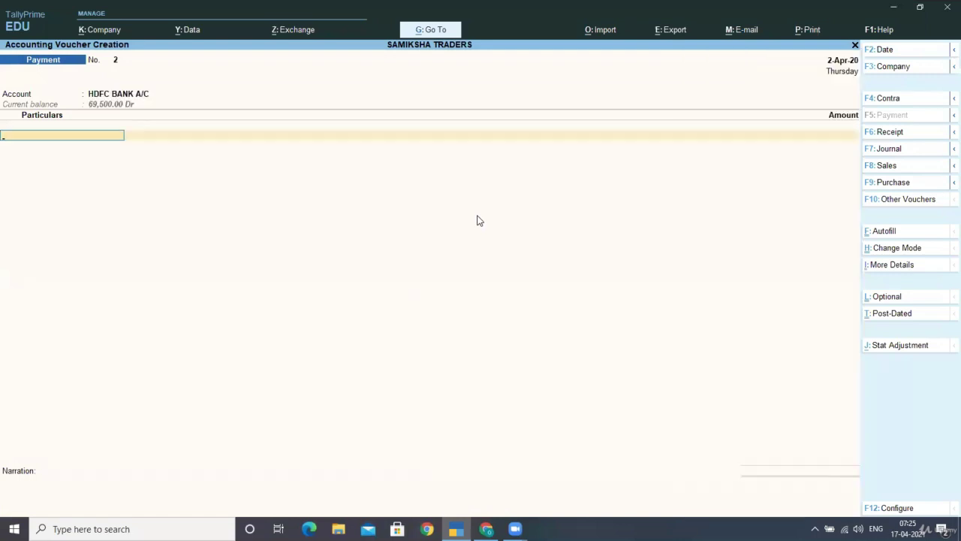
pyautogui.press('Down')
pyautogui.press('Down')
pyautogui.press('Down')
pyautogui.press('Down')
pyautogui.press('Down')
pyautogui.press('Down')
pyautogui.press('Down')
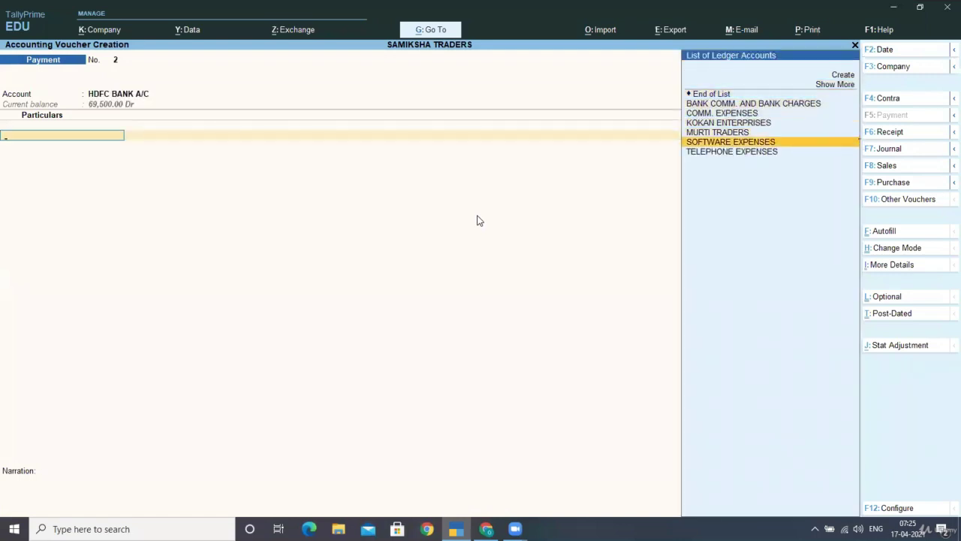
pyautogui.press('Return')
pyautogui.write('40500')
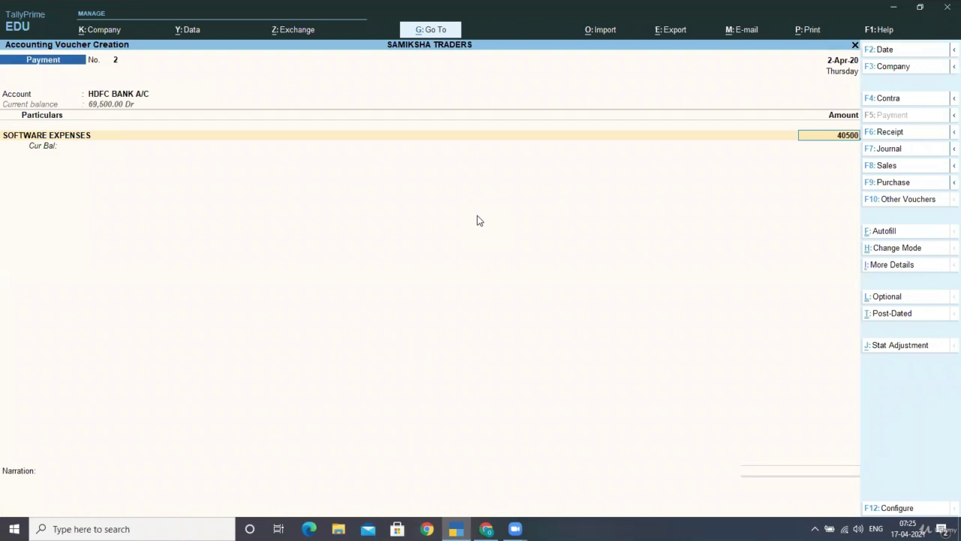
pyautogui.press('Return')
# Accept cheque 143102 in bank allocations and save Payment 2.
pyautogui.press('Return')
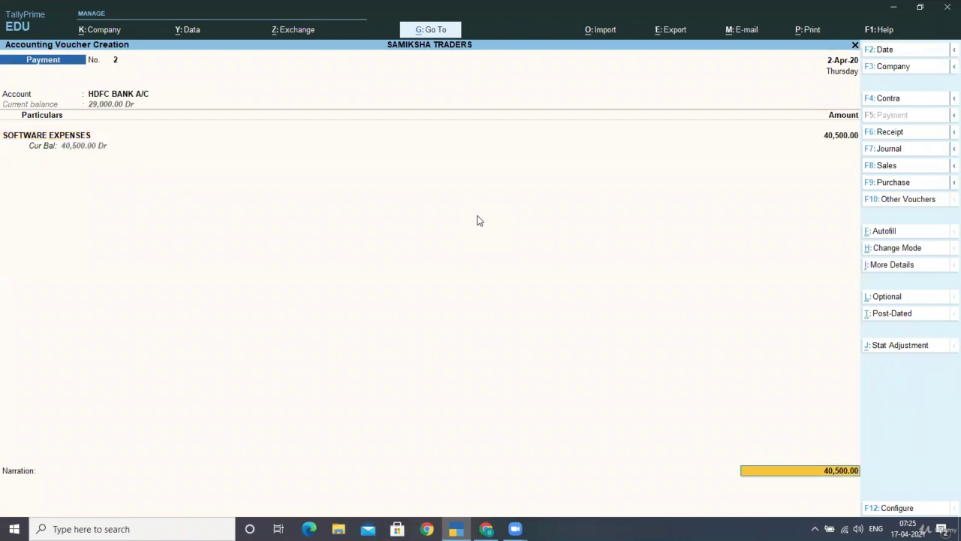
pyautogui.press('Return')
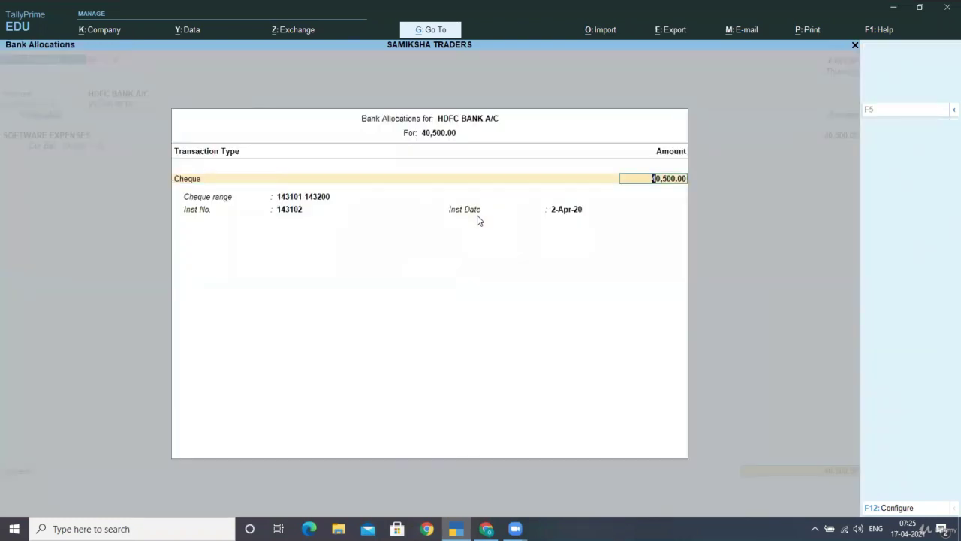
pyautogui.press('Return')
pyautogui.press('Return')
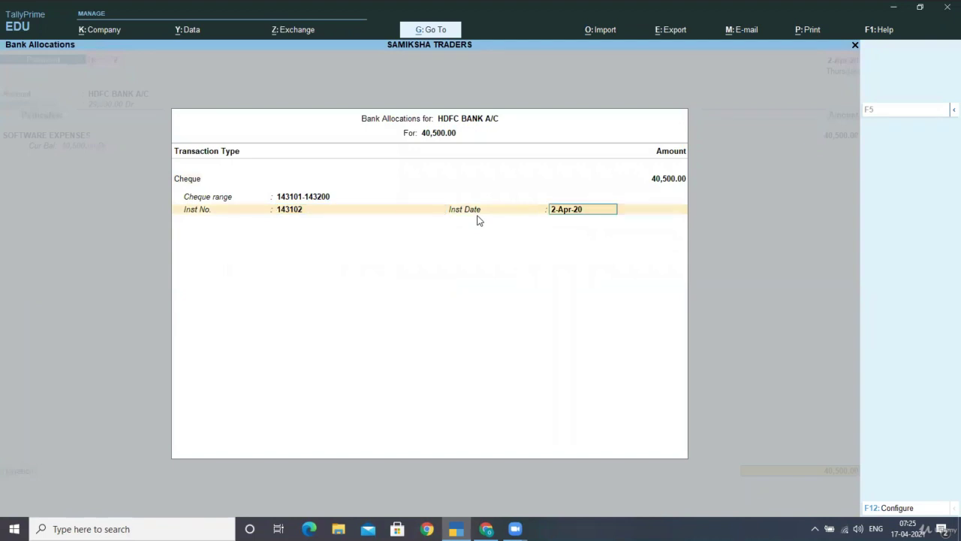
pyautogui.press('Return')
pyautogui.press('Return')
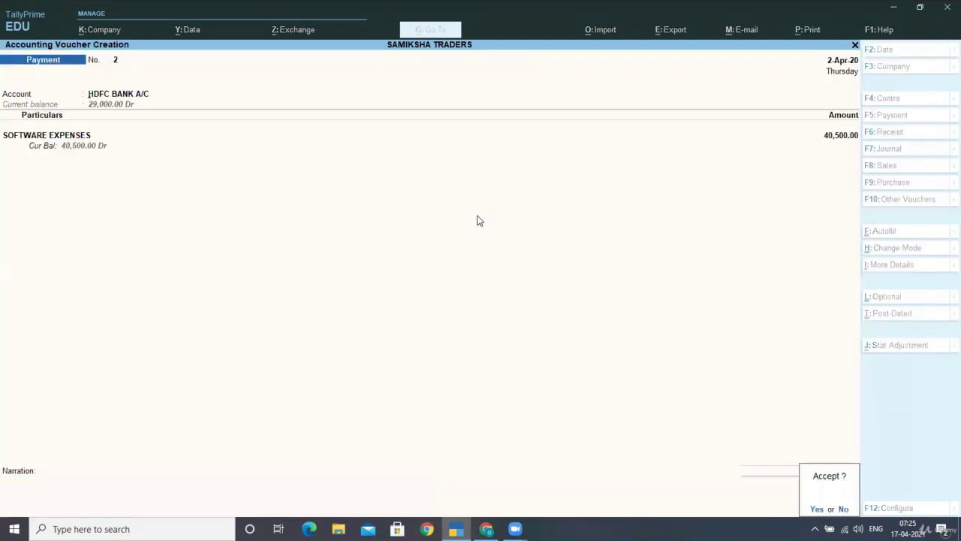
pyautogui.press('Return')
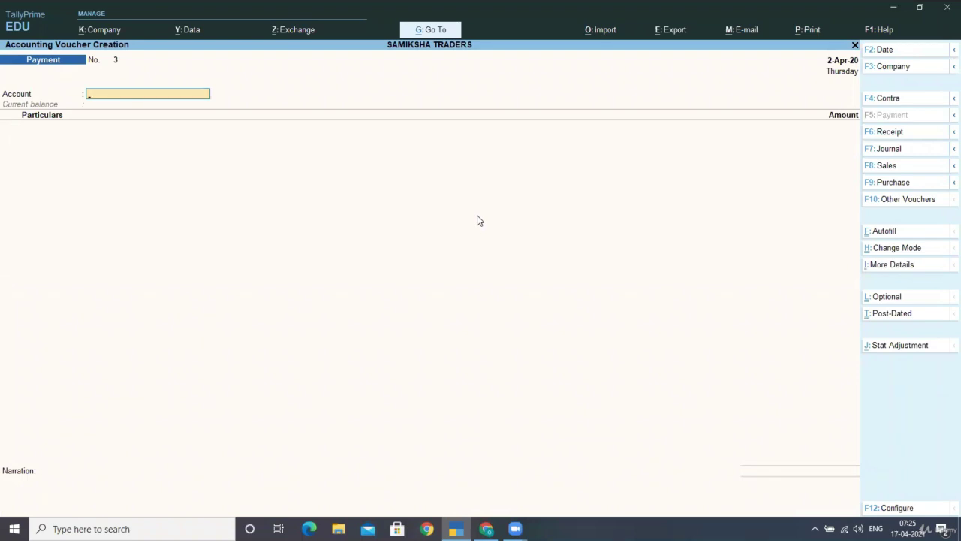
pyautogui.press('Escape')
# Check the Balance Sheet, then open the HDFC BANK A/C Bank Reconciliation and review its entries.
pyautogui.press('b')
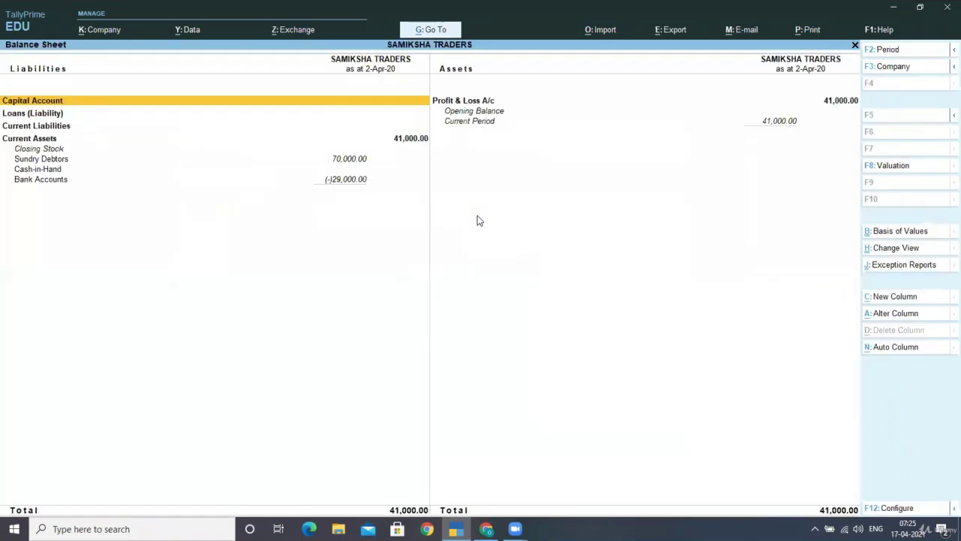
pyautogui.press('Escape')
pyautogui.press('n')
pyautogui.press('Down')
pyautogui.press('Down')
pyautogui.press('Down')
pyautogui.press('Down')
pyautogui.press('Down')
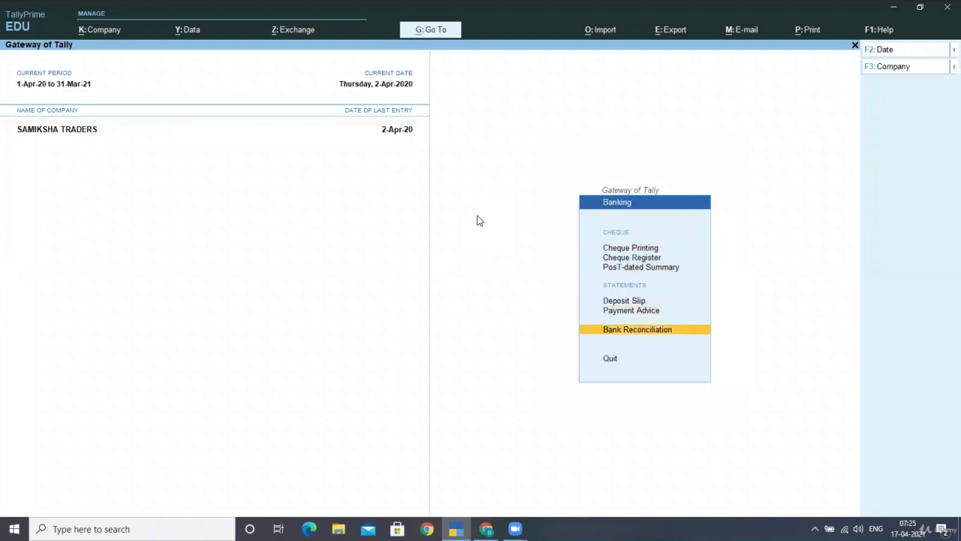
pyautogui.press('Return')
pyautogui.press('Return')
pyautogui.press('Down')
pyautogui.press('Down')
pyautogui.press('Down')
pyautogui.press('Down')
pyautogui.press('Down')
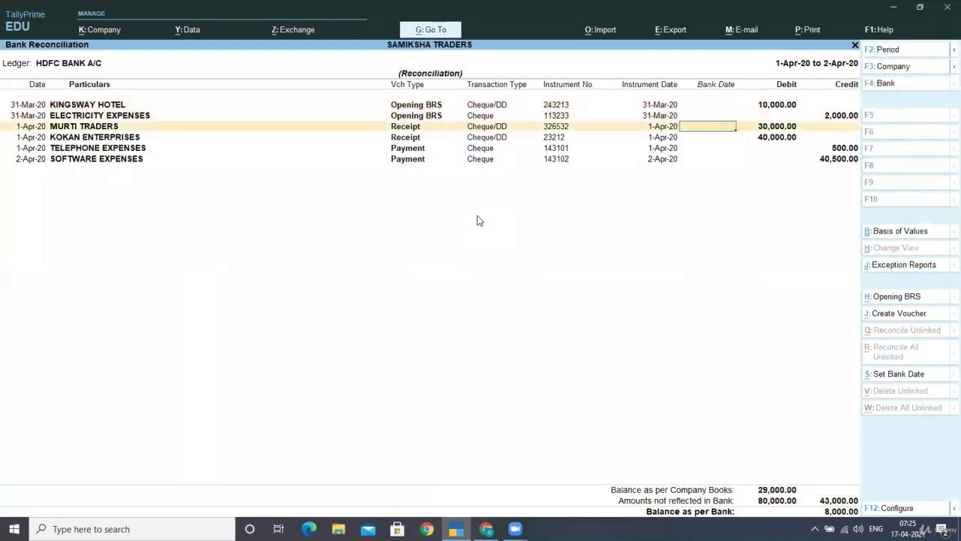
pyautogui.press('Up')
pyautogui.press('Up')
pyautogui.press('Up')
pyautogui.press('Up')
pyautogui.press('Up')
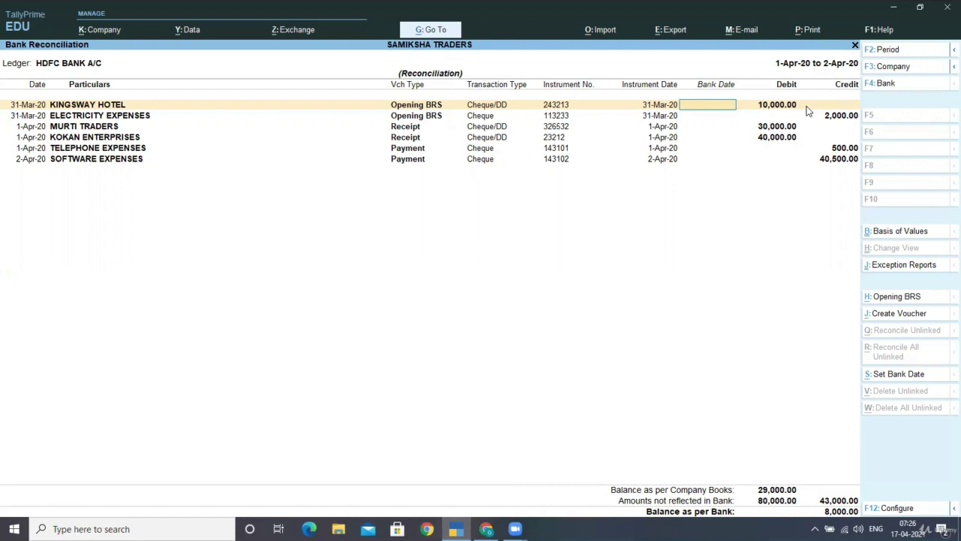
# Leave the reconciliation and open the HDFC BANK A/C ledger for alteration.
pyautogui.press('Escape')
pyautogui.press('Escape')
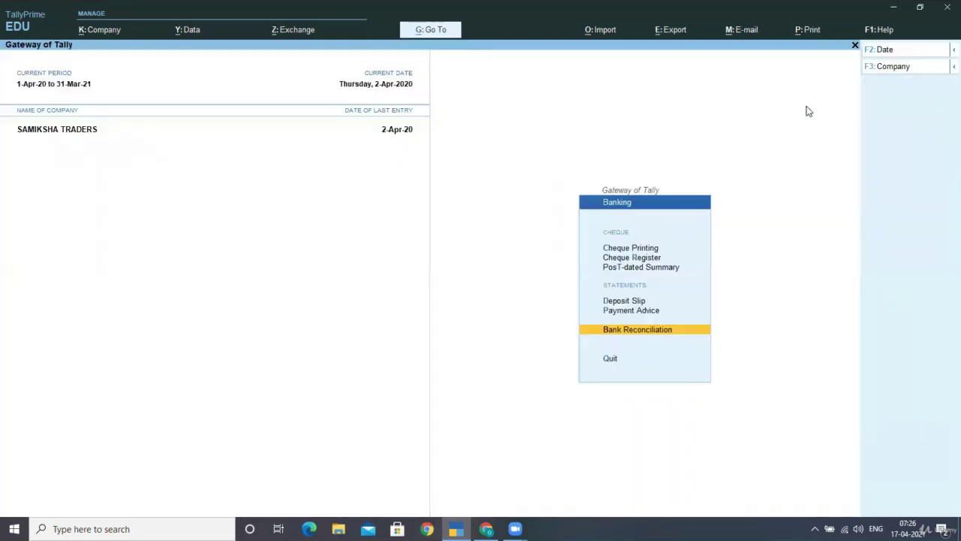
pyautogui.press('Escape')
pyautogui.press('Escape')
pyautogui.press('Escape')
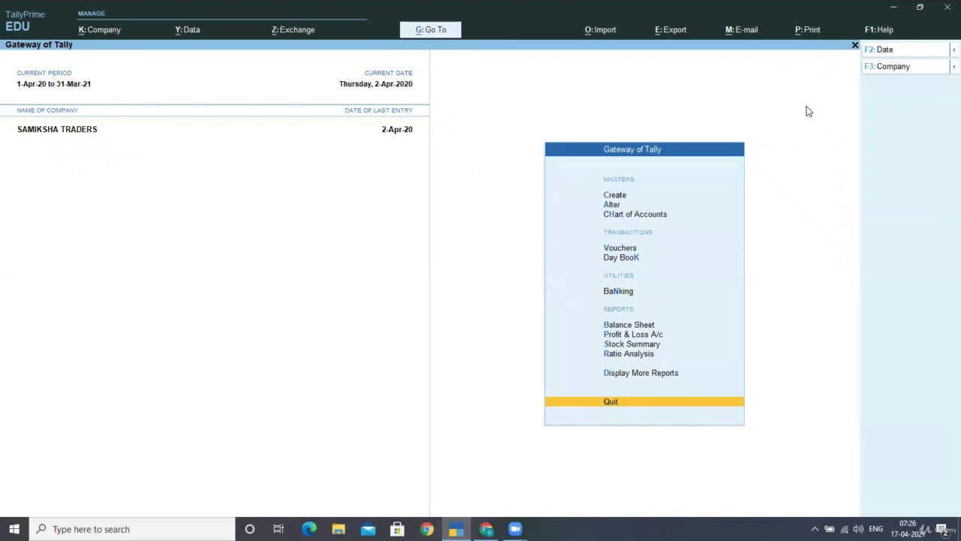
pyautogui.press('c')
pyautogui.press('Escape')
pyautogui.press('Down')
pyautogui.press('Return')
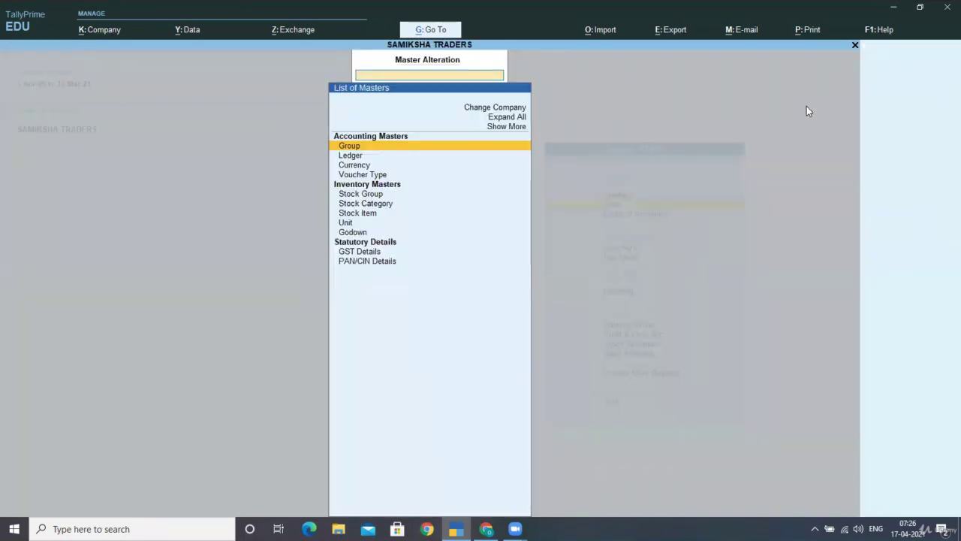
pyautogui.press('Down')
pyautogui.press('Return')
pyautogui.press('Down')
pyautogui.press('Down')
pyautogui.press('Down')
pyautogui.press('Return')
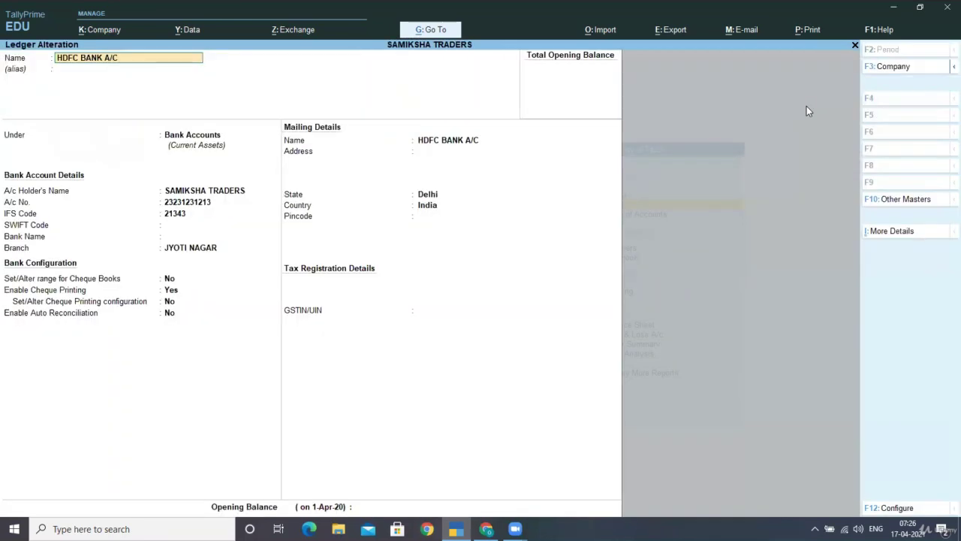
# Set its opening balance to 20,000 Dr and save the ledger.
pyautogui.press('Return')
pyautogui.press('Return')
pyautogui.press('Return')
pyautogui.press('Return')
pyautogui.press('Return')
pyautogui.press('Return')
pyautogui.press('Return')
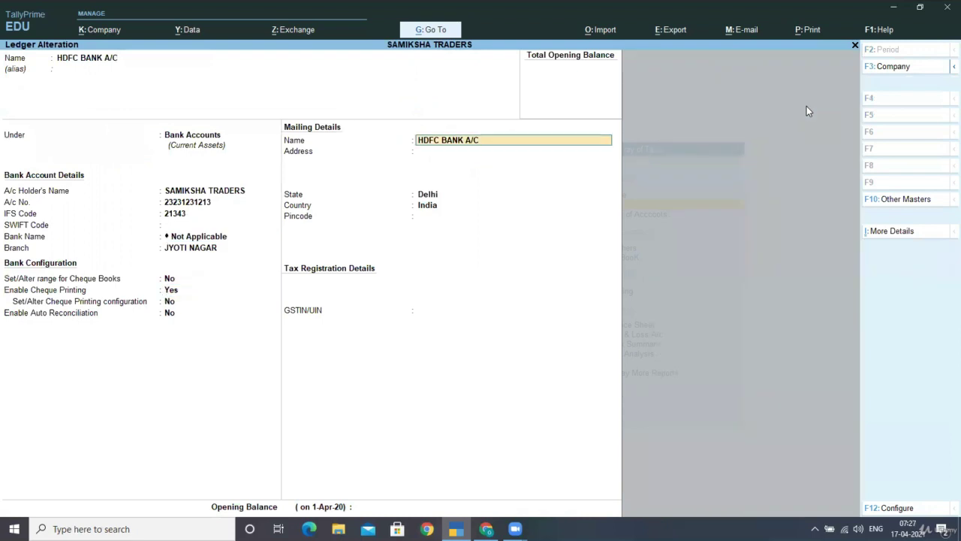
pyautogui.press('Return')
pyautogui.press('Return')
pyautogui.press('Return')
pyautogui.press('Return')
pyautogui.press('Return')
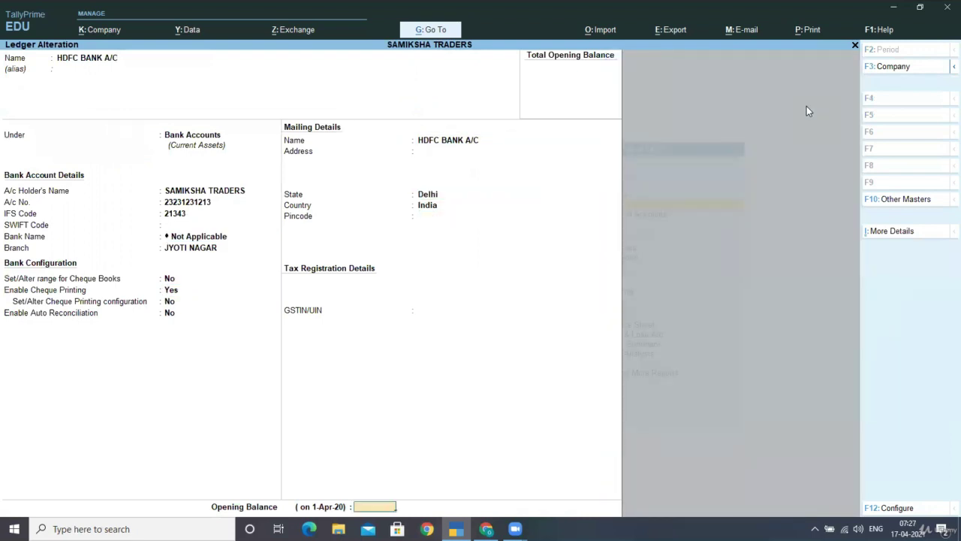
pyautogui.write('20000')
pyautogui.press('Return')
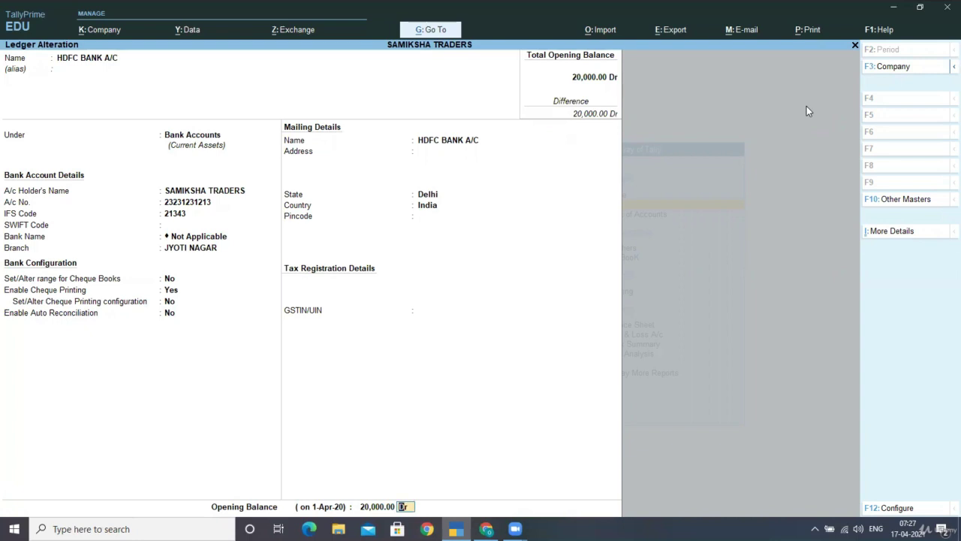
pyautogui.press('Return')
pyautogui.press('Return')
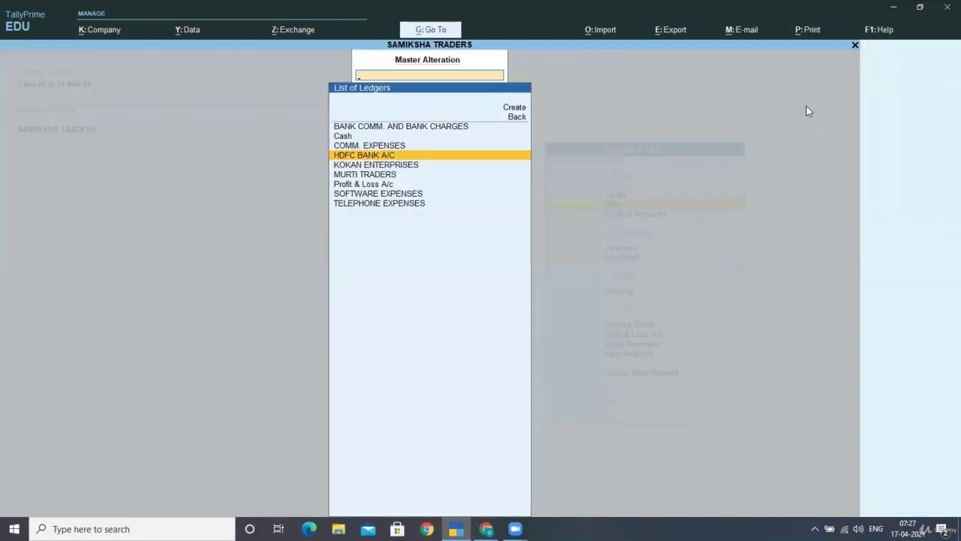
pyautogui.press('Escape')
pyautogui.press('Escape')
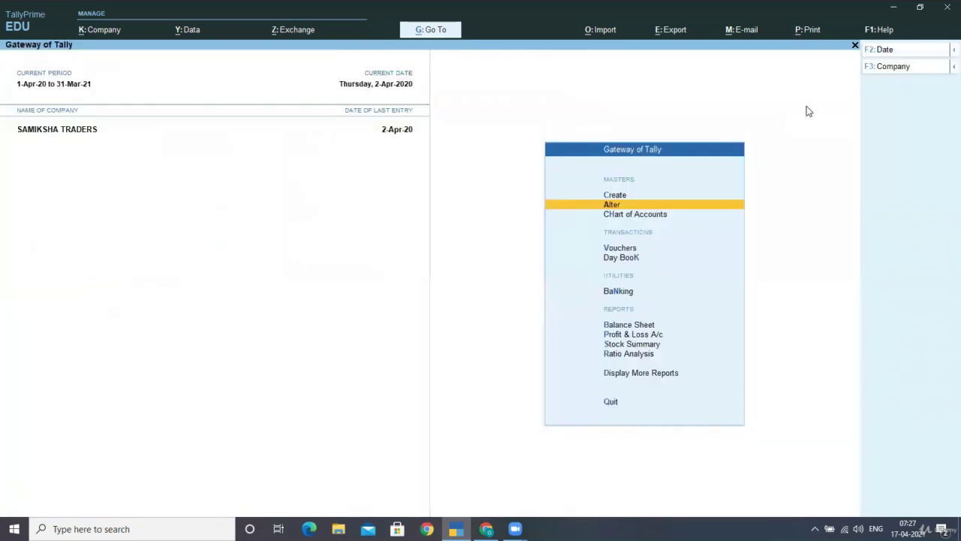
# Reopen Bank Reconciliation for HDFC BANK A/C, now showing 49,000.00 per company books.
pyautogui.press('Down')
pyautogui.press('Down')
pyautogui.press('Down')
pyautogui.press('Down')
pyautogui.press('Return')
pyautogui.press('Down')
pyautogui.press('Down')
pyautogui.press('Down')
pyautogui.press('Down')
pyautogui.press('Down')
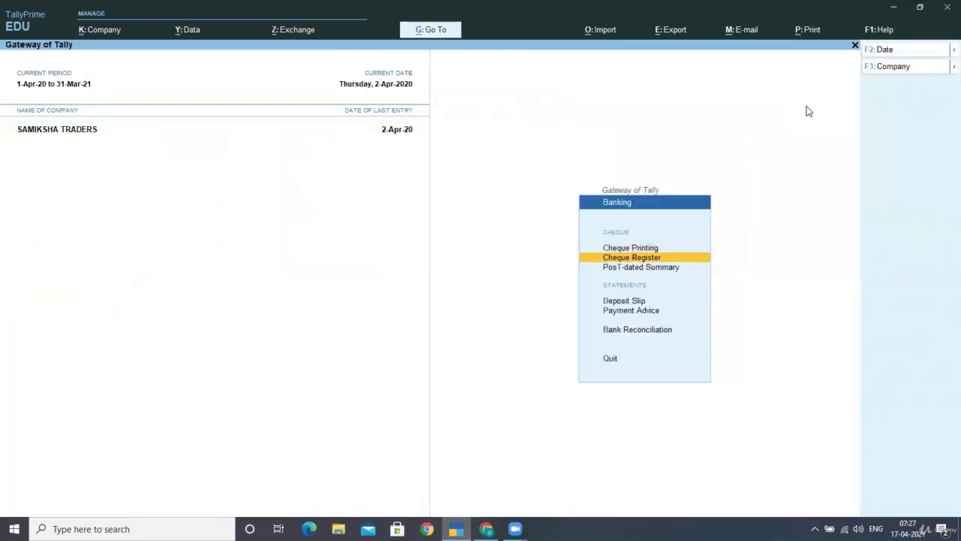
pyautogui.press('Return')
pyautogui.press('Return')
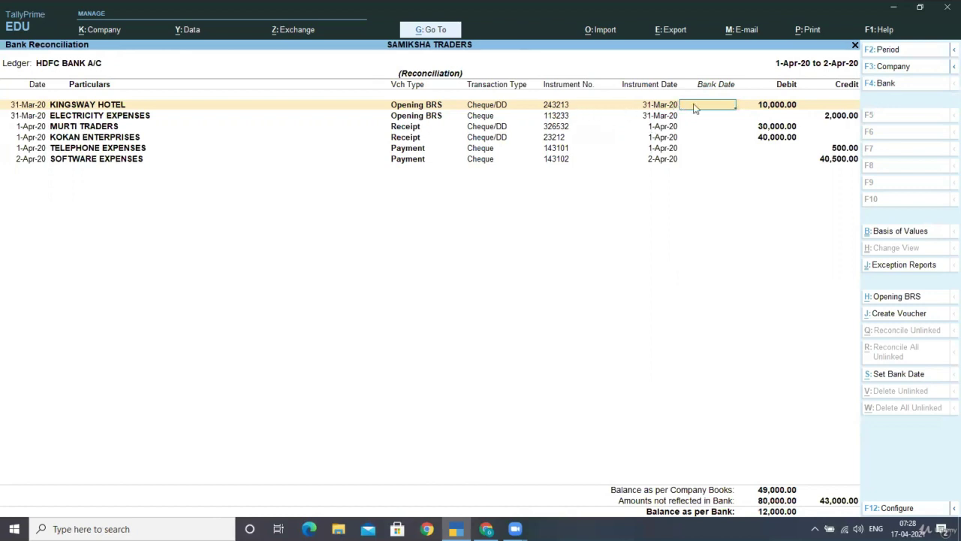
# Enter bank dates 1-Apr-20 for Kingsway Hotel, 2-Apr-20 for Electricity Expenses and MURTI TRADERS.
pyautogui.write('-4-2020')
pyautogui.press('Return')
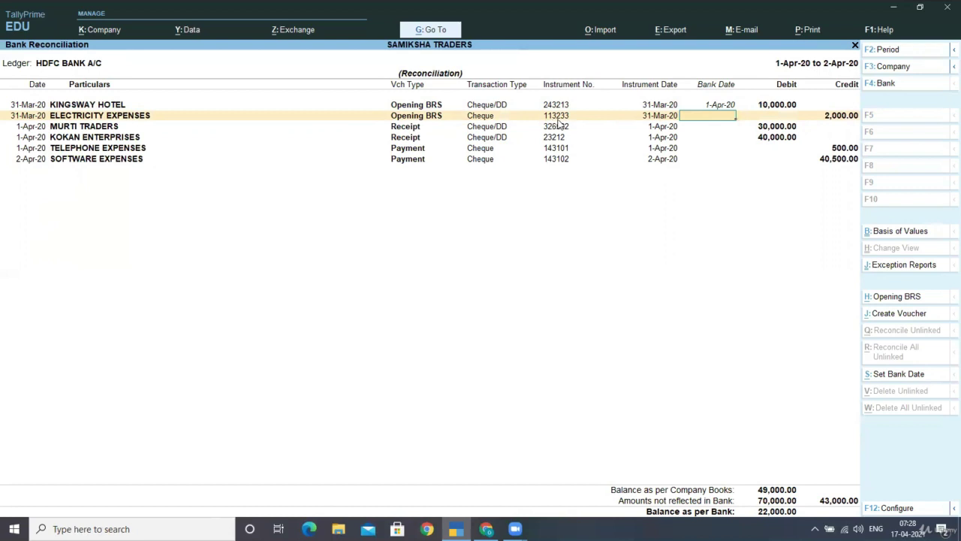
pyautogui.write('2-4')
pyautogui.press('Return')
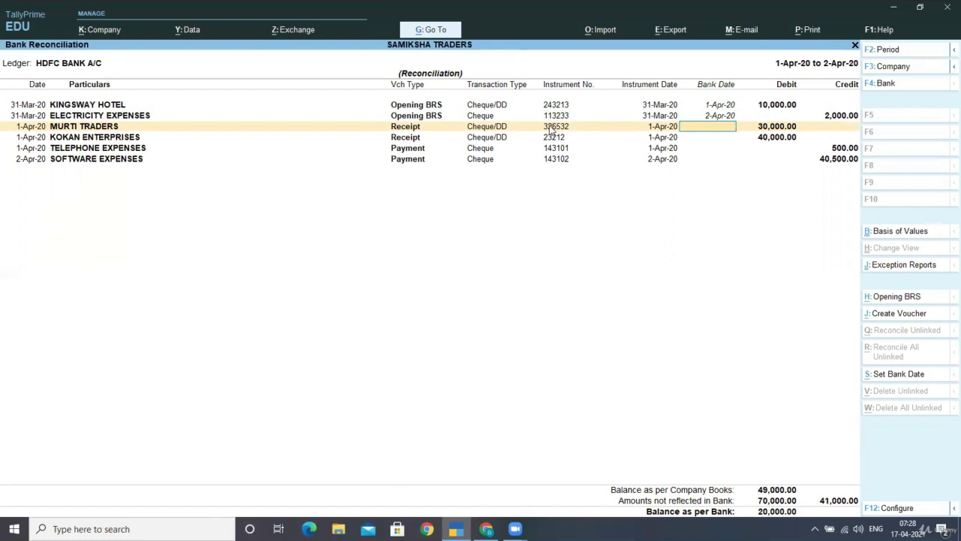
pyautogui.write('2-4')
pyautogui.press('Return')
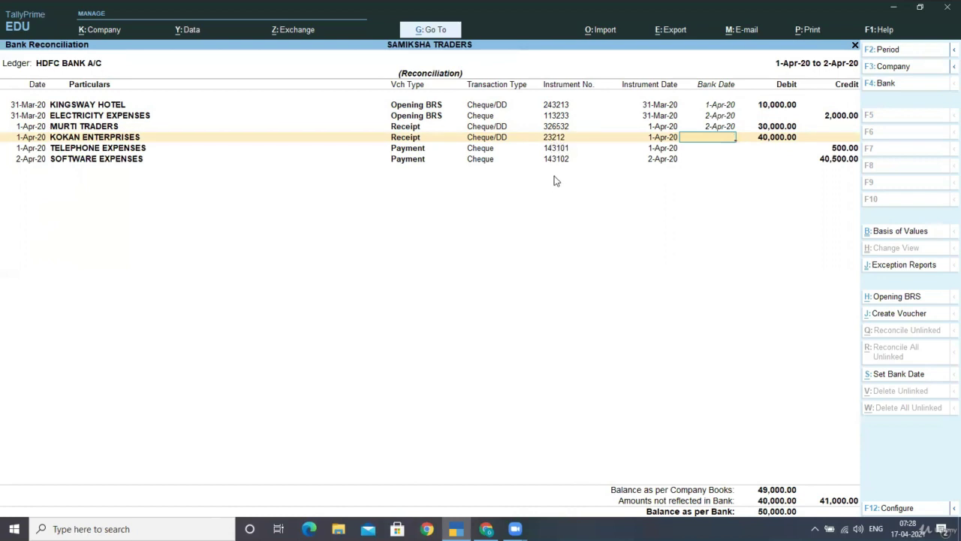
# Skip KOKAN ENTERPRISES, date TELEPHONE and SOFTWARE EXPENSES 2-Apr-20, and accept the reconciliation.
pyautogui.press('Return')
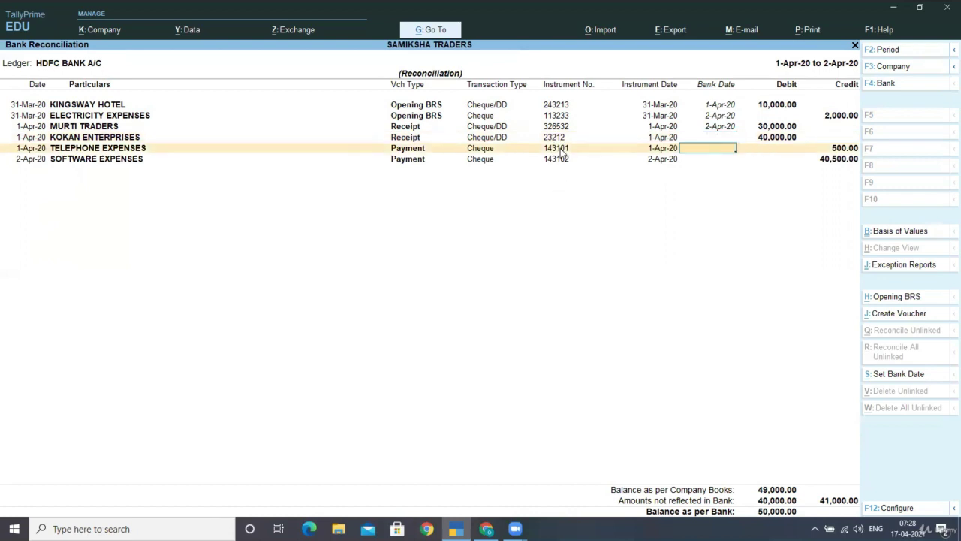
pyautogui.press('Return')
pyautogui.press('Up')
pyautogui.write('2-4')
pyautogui.press('Return')
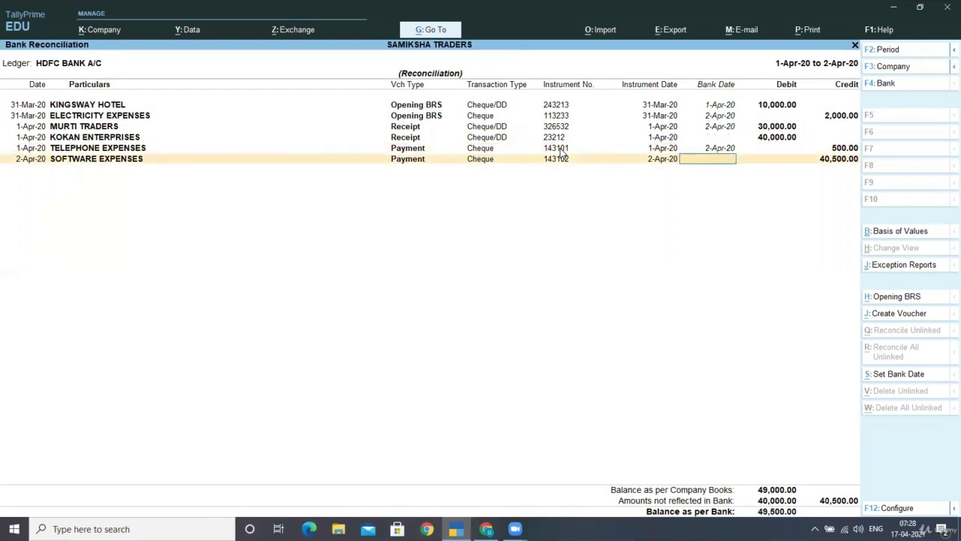
pyautogui.write('2-4')
pyautogui.press('Return')
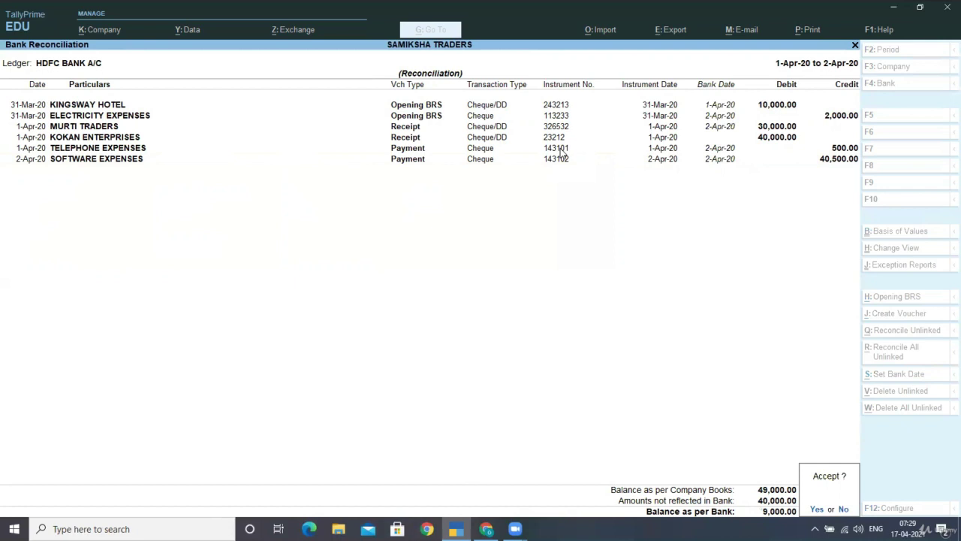
pyautogui.press('Return')
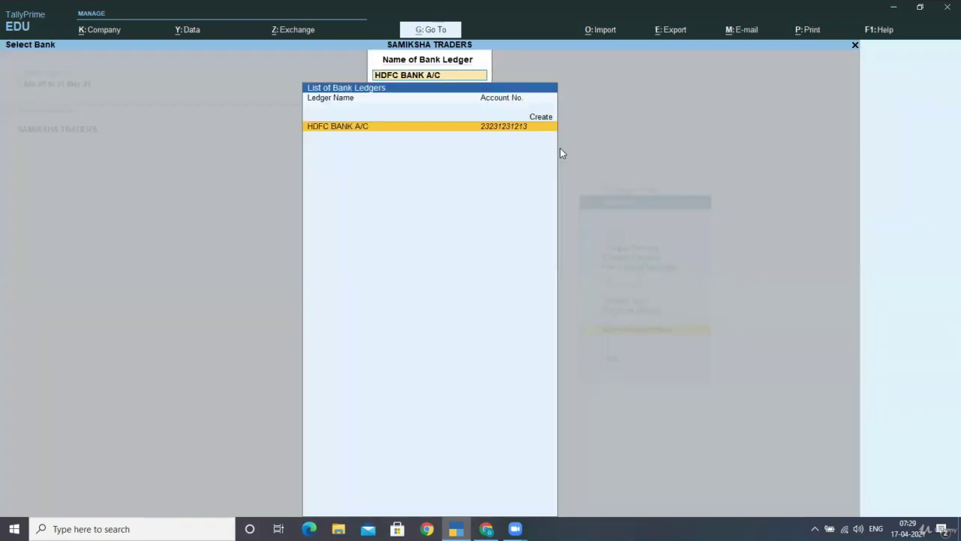
# Start a Payment of 100.00 from HDFC BANK A/C to COMM. EXPENSES.
pyautogui.press('Escape')
pyautogui.press('Escape')
pyautogui.press('Up')
pyautogui.press('Up')
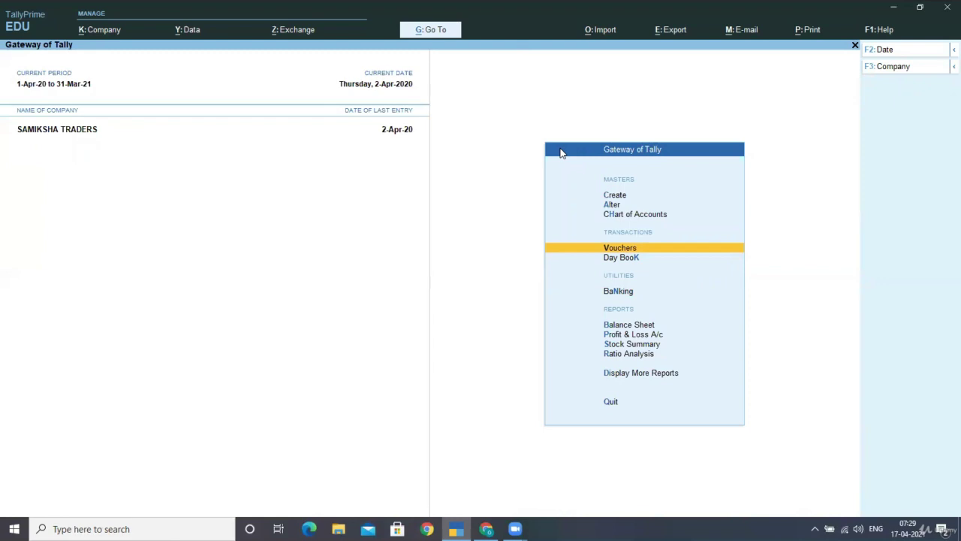
pyautogui.press('Return')
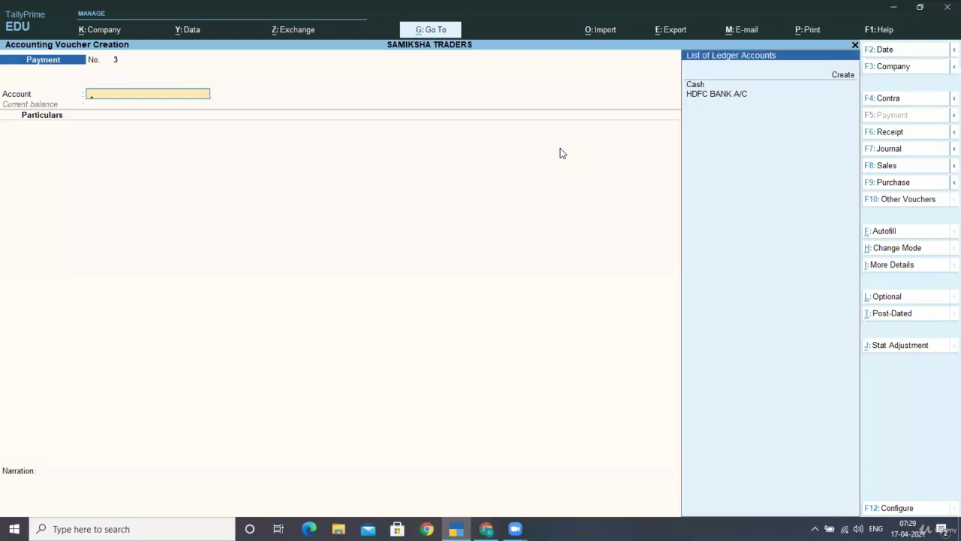
pyautogui.press('Down')
pyautogui.press('Down')
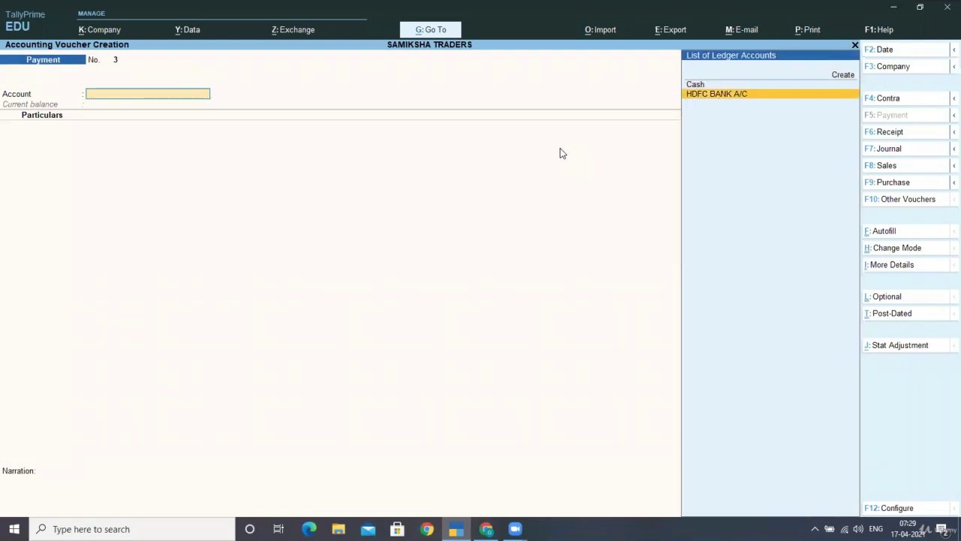
pyautogui.press('Return')
pyautogui.press('Down')
pyautogui.press('Down')
pyautogui.press('Down')
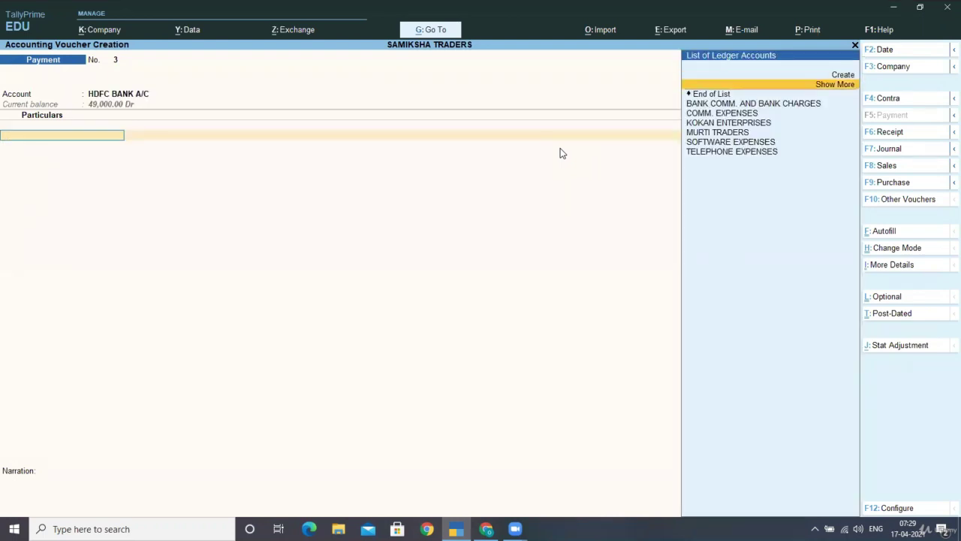
pyautogui.press('Return')
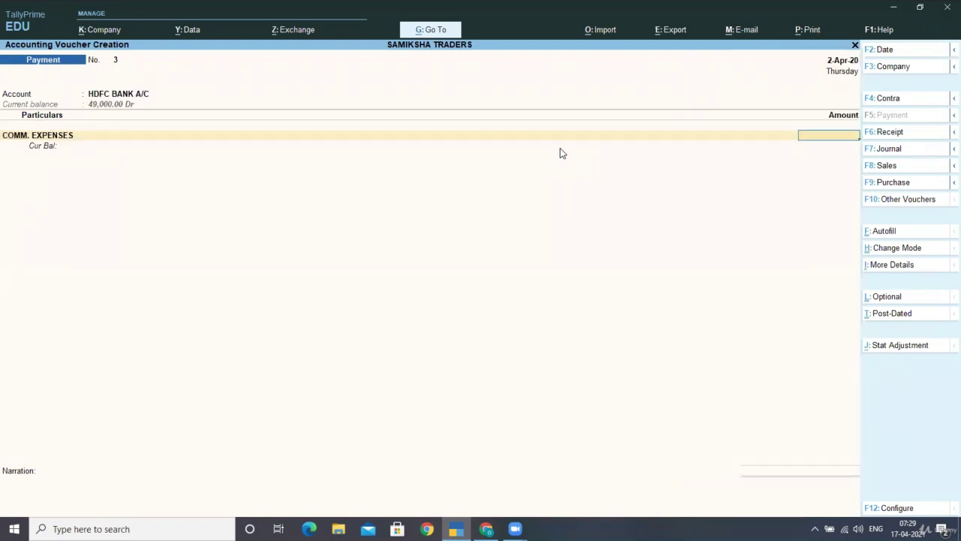
pyautogui.write('100')
pyautogui.press('Return')
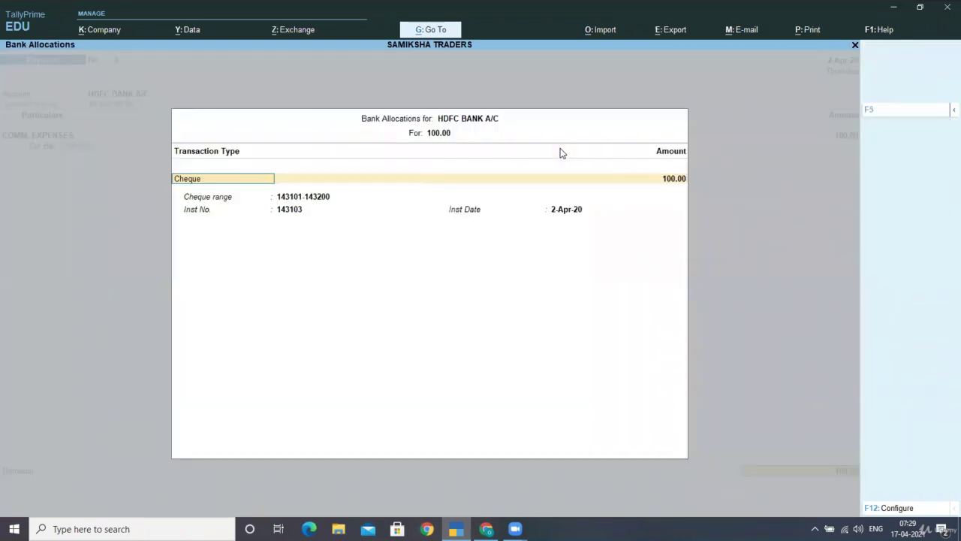
# Set the bank allocation type to Others with a zero instrument number and accept.
pyautogui.press('Return')
pyautogui.press('BackSpace')
pyautogui.press('Down')
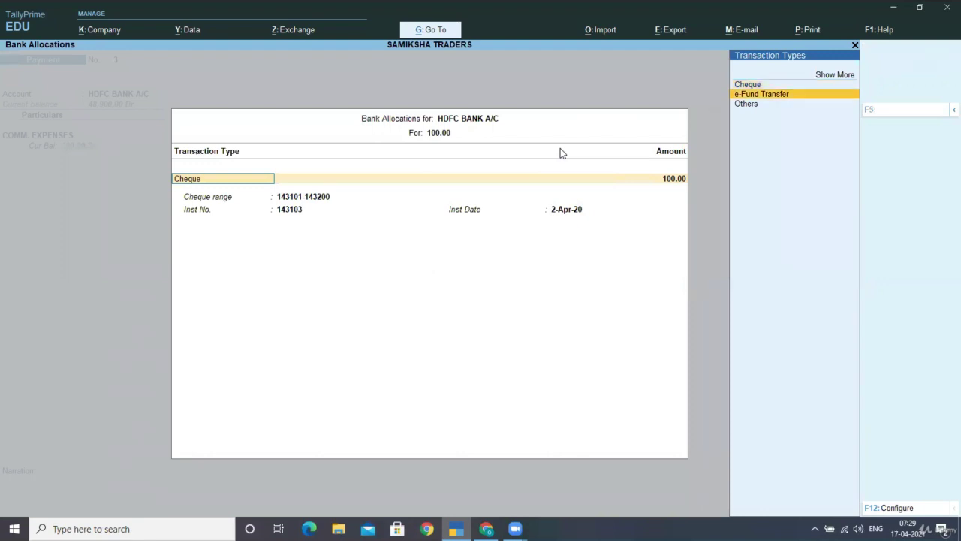
pyautogui.press('Down')
pyautogui.press('Return')
pyautogui.press('Return')
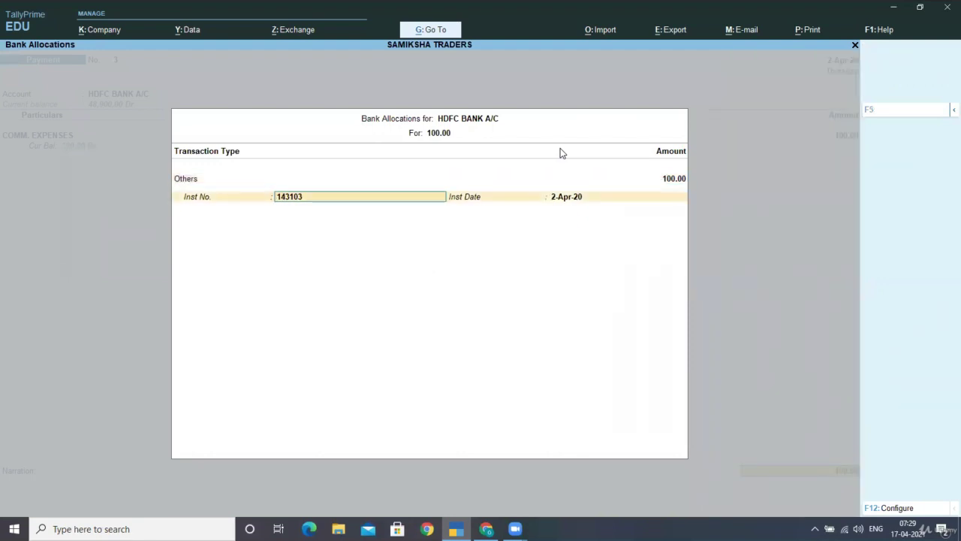
pyautogui.press('BackSpace')
pyautogui.press('Return')
pyautogui.write('000000000000')
pyautogui.press('Return')
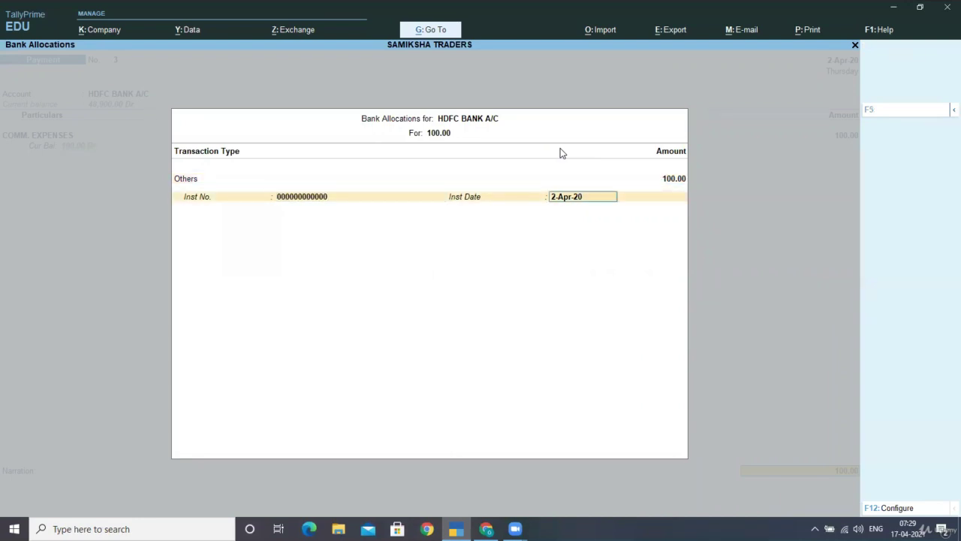
pyautogui.press('Return')
pyautogui.press('Return')
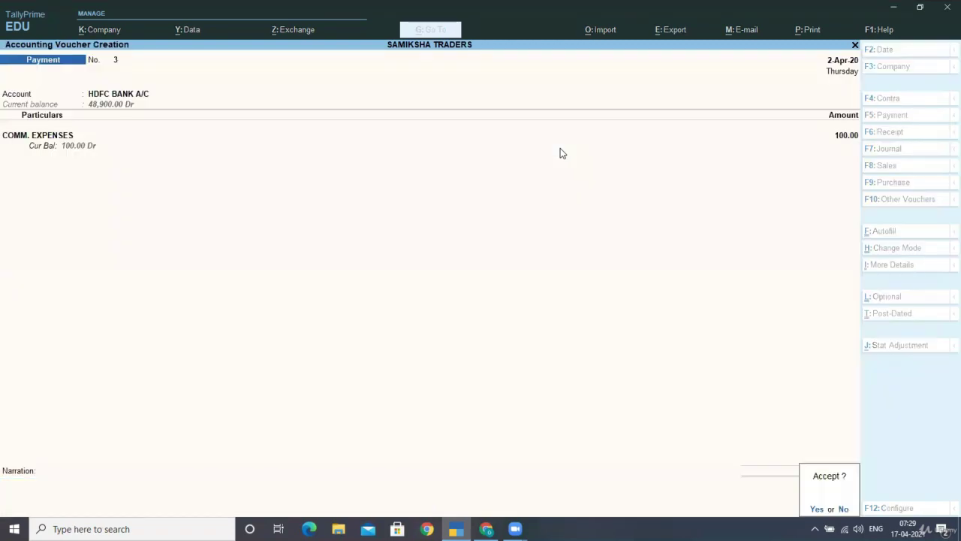
pyautogui.press('Return')
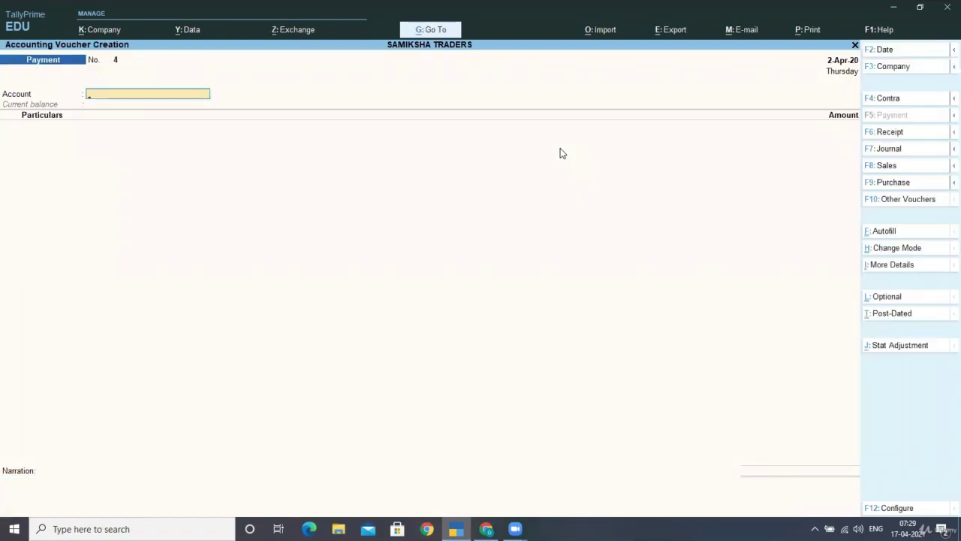
# In the HDFC BANK A/C reconciliation, give the 100.00 COMM. EXPENSES payment bank date 2-Apr-20.
pyautogui.press('Escape')
pyautogui.press('Down')
pyautogui.press('Down')
pyautogui.press('Down')
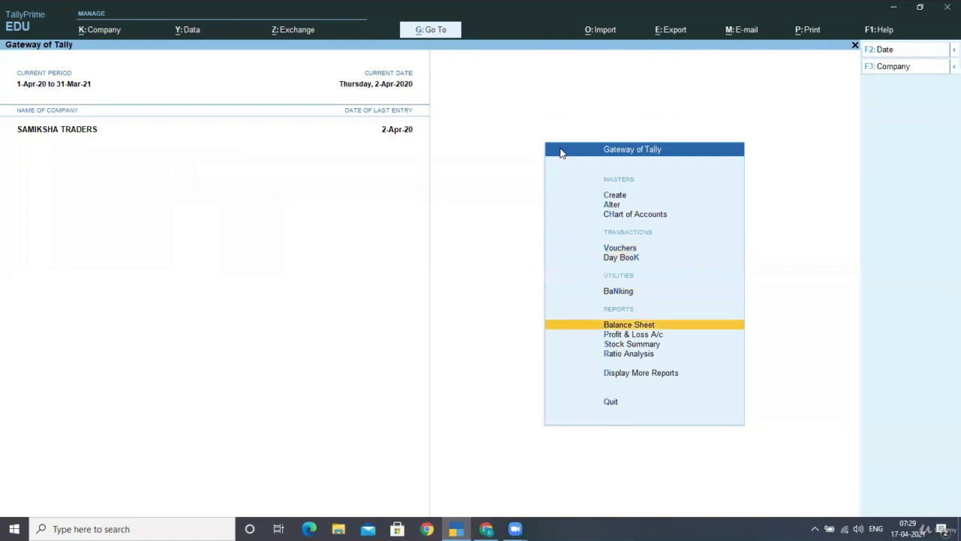
pyautogui.press('Up')
pyautogui.press('Return')
pyautogui.press('Down')
pyautogui.press('Down')
pyautogui.press('Down')
pyautogui.press('Down')
pyautogui.press('Down')
pyautogui.press('Return')
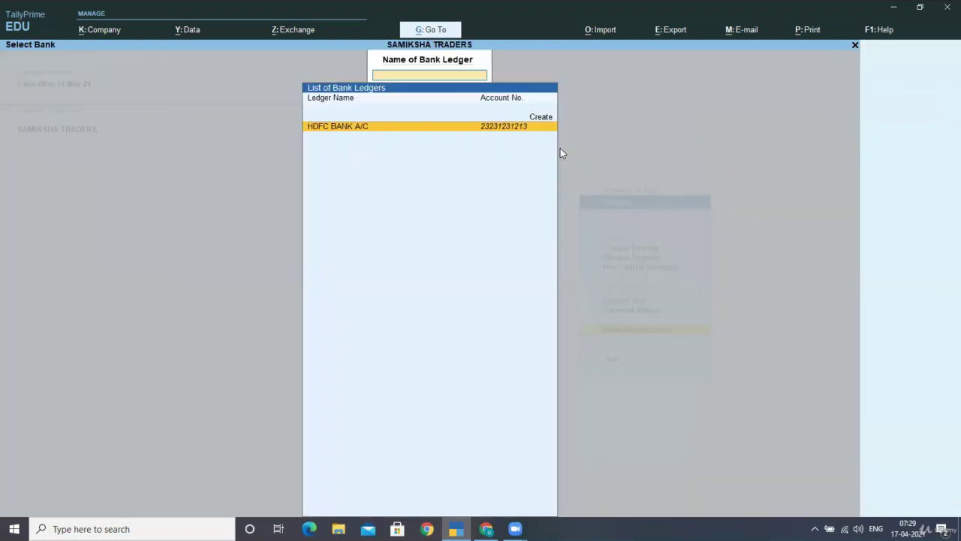
pyautogui.press('Return')
pyautogui.press('Down')
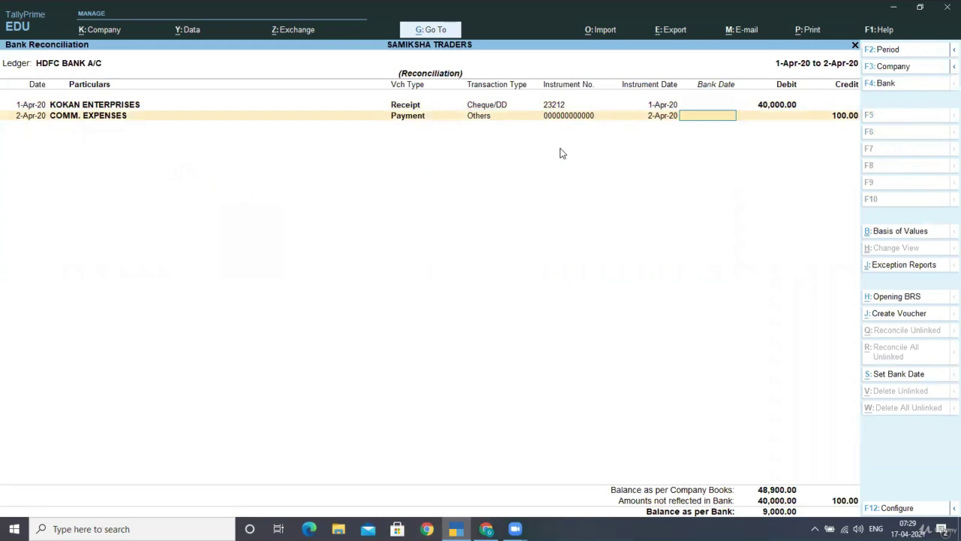
pyautogui.write('2-4')
pyautogui.press('Return')
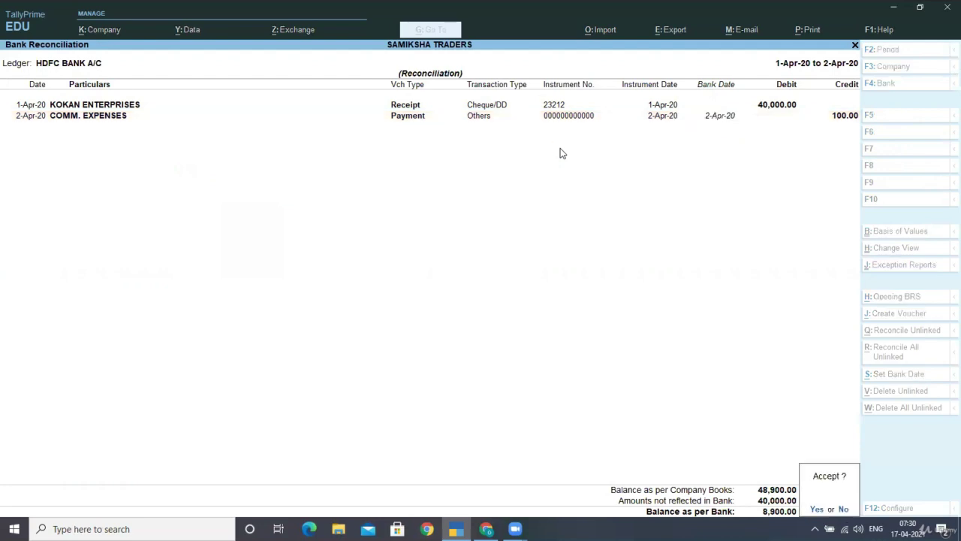
# Save the HDFC BANK A/C reconciliation and back out of the banking menus.
pyautogui.press('y')
pyautogui.press('Return')
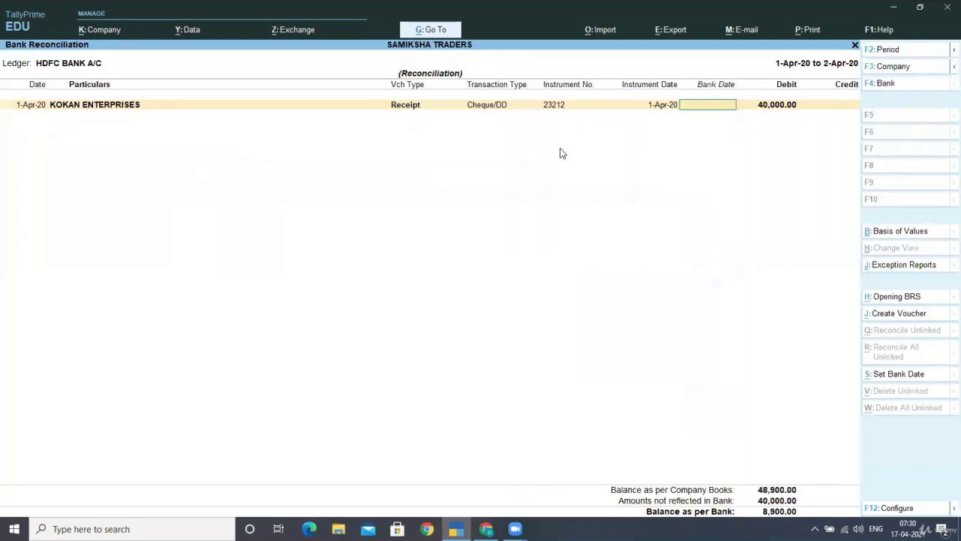
pyautogui.press('Escape')
pyautogui.press('y')
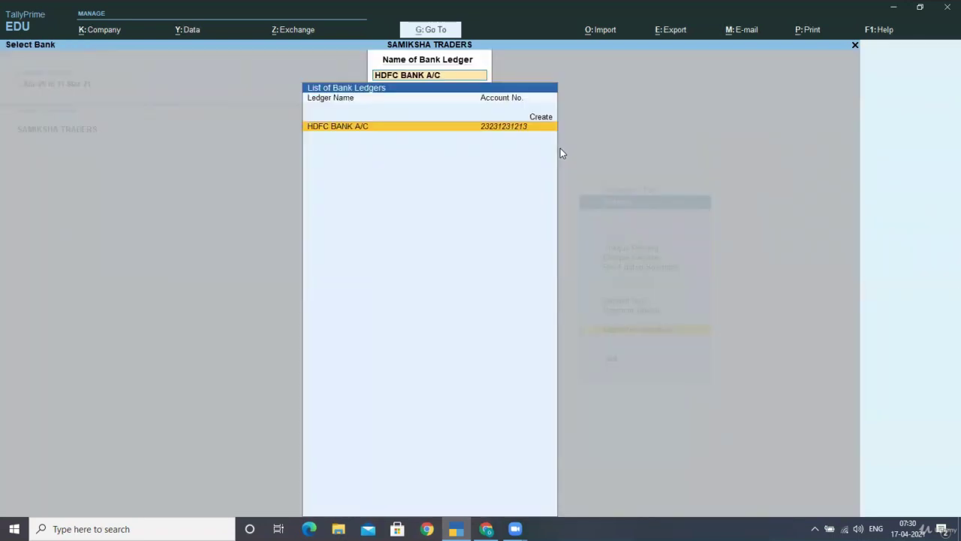
pyautogui.press('Escape')
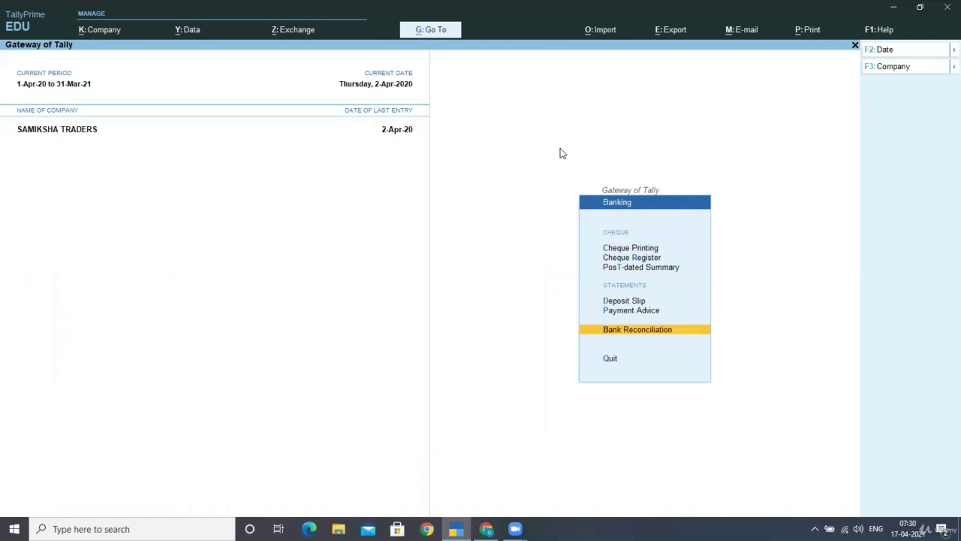
pyautogui.press('Escape')
# Recheck the HDFC BANK A/C reconciliation: only KOKAN ENTERPRISES remains, 8,900.00 per bank.
pyautogui.press('Return')
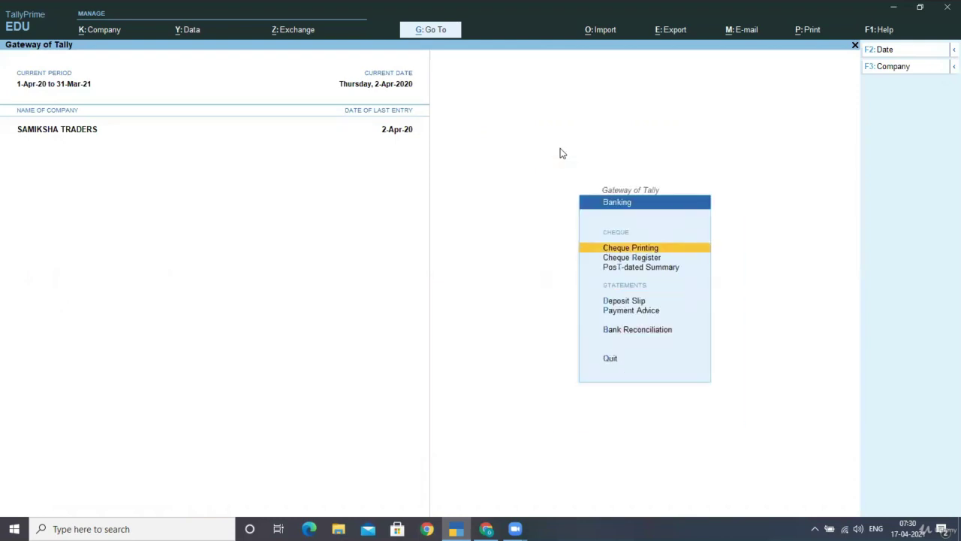
pyautogui.press('Down')
pyautogui.press('Down')
pyautogui.press('Down')
pyautogui.press('Down')
pyautogui.press('Down')
pyautogui.press('Return')
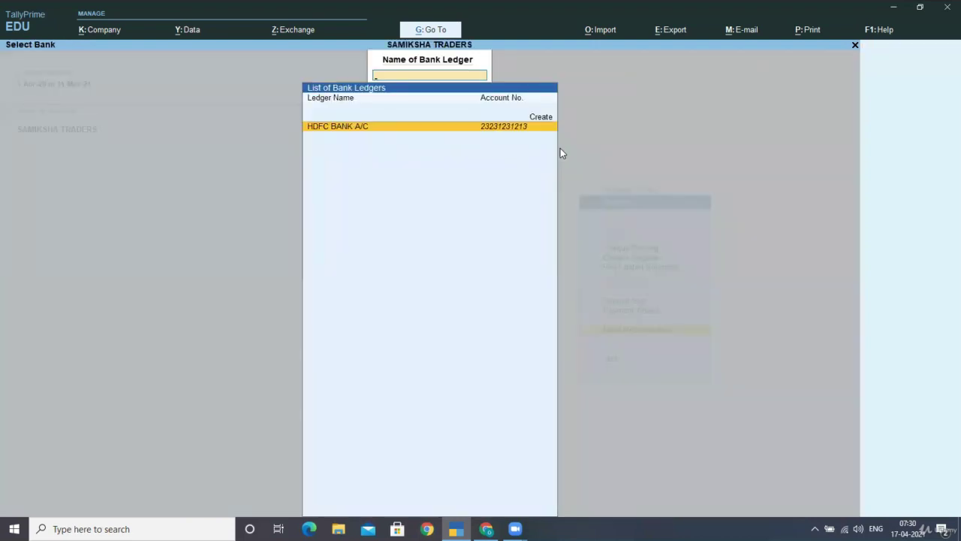
pyautogui.press('Return')
pyautogui.press('Return')
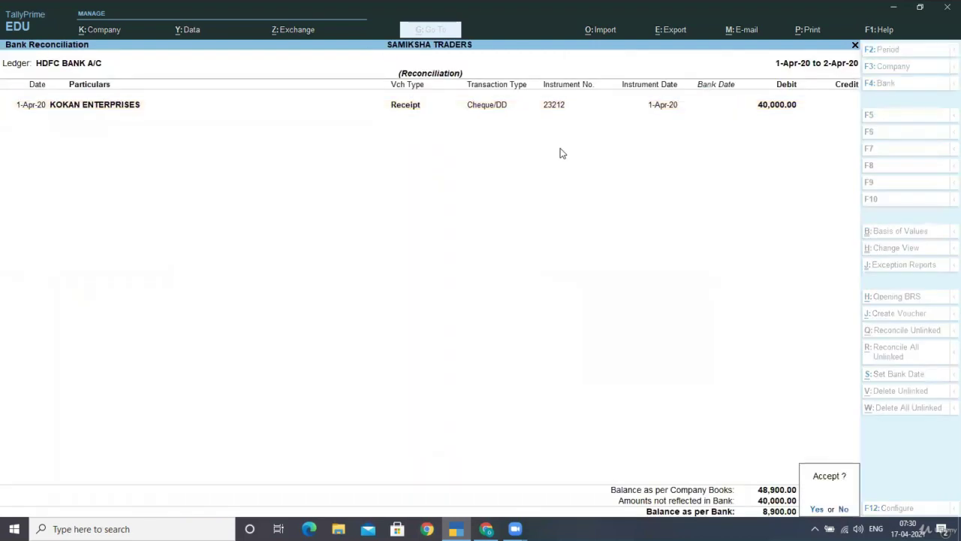
pyautogui.press('Escape')
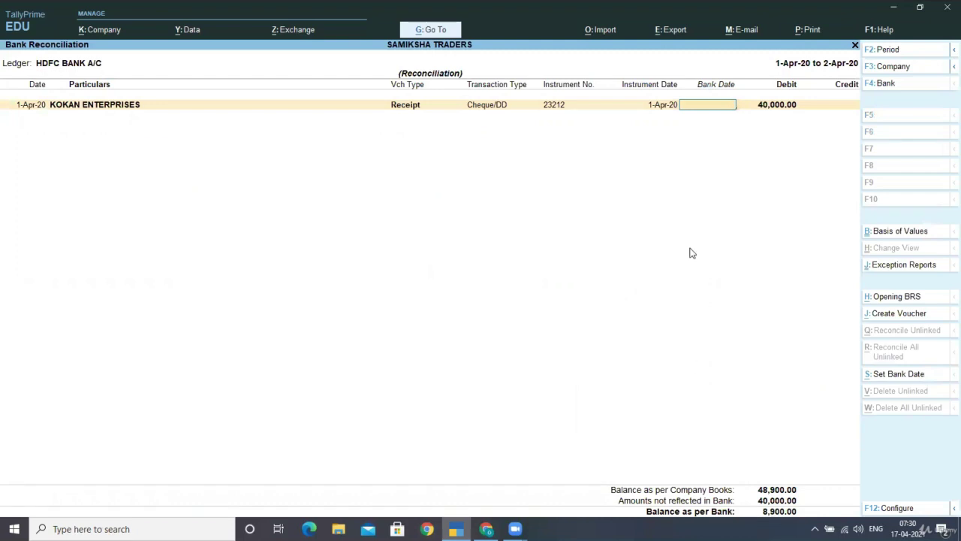
pyautogui.press('Escape')
pyautogui.press('Return')
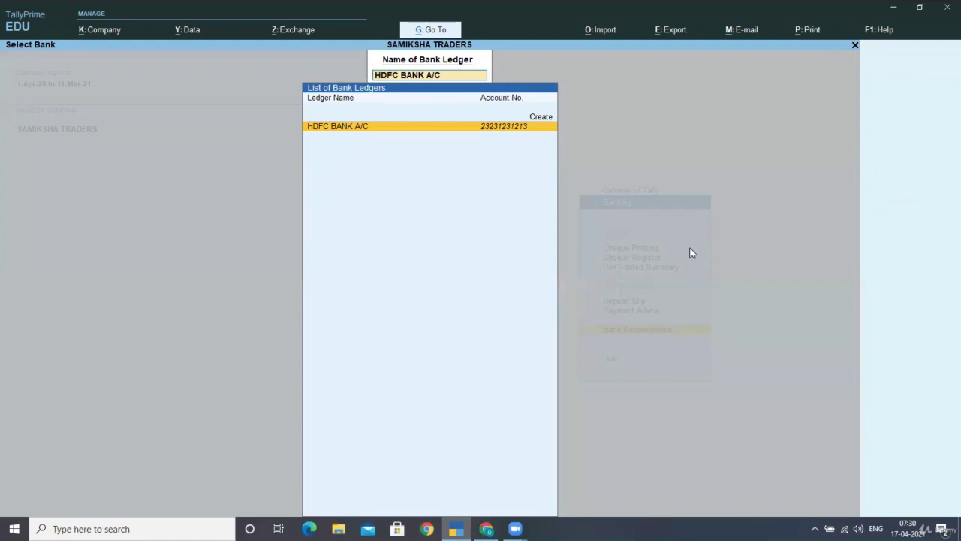